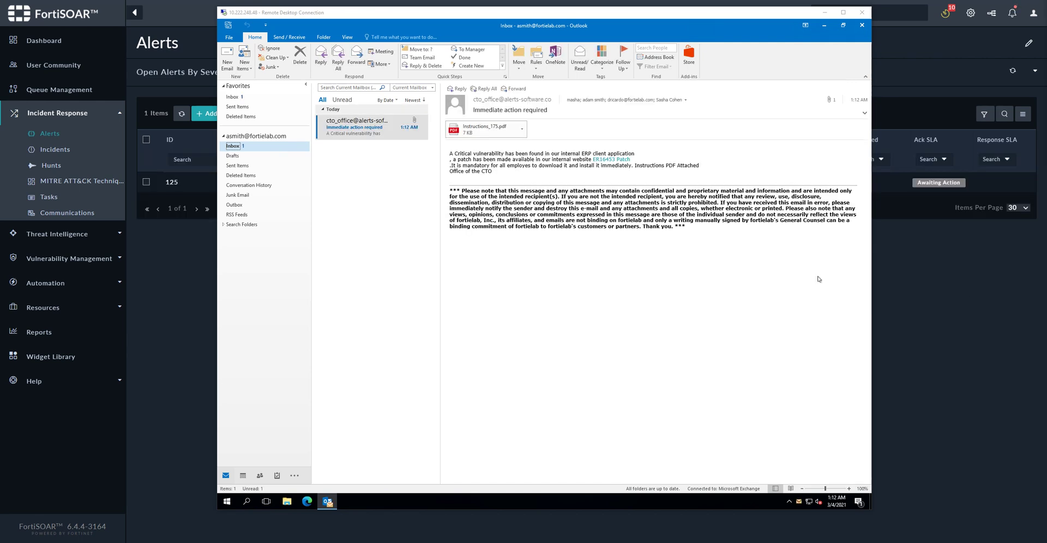
# Step: Forward the suspicious email to Phishing Dropbox, read the SOC acknowledgement, then return to FortiSOAR
pyautogui.click(353, 130)
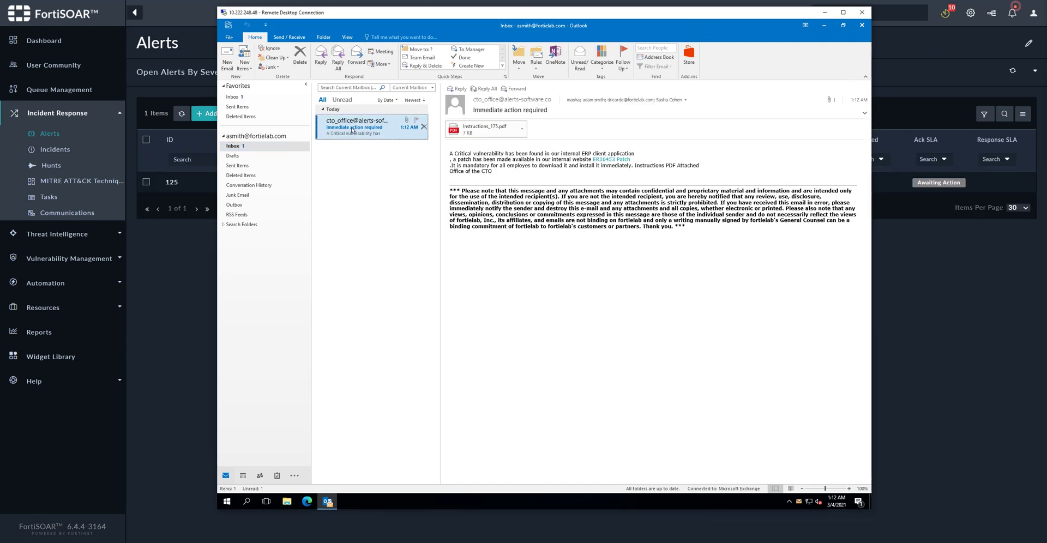
pyautogui.rightClick(353, 129)
pyautogui.click(448, 159)
pyautogui.click(513, 88)
pyautogui.write('Phishing Dropbox')
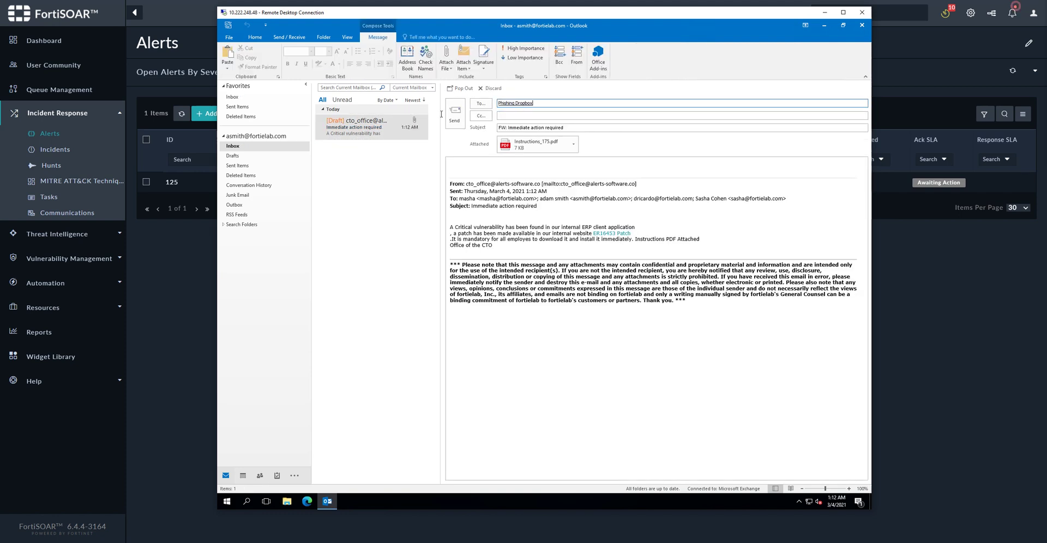
pyautogui.click(456, 115)
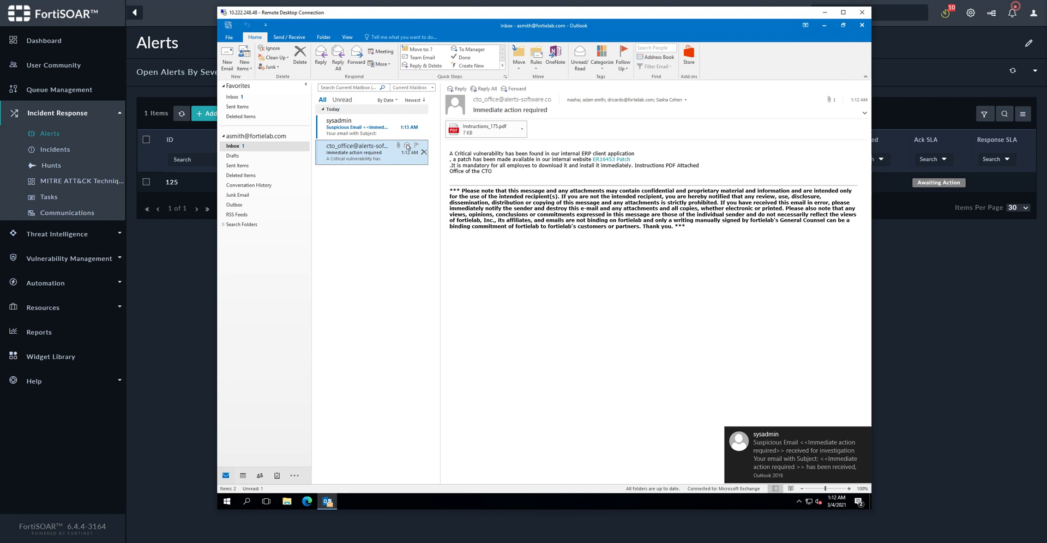
pyautogui.click(406, 128)
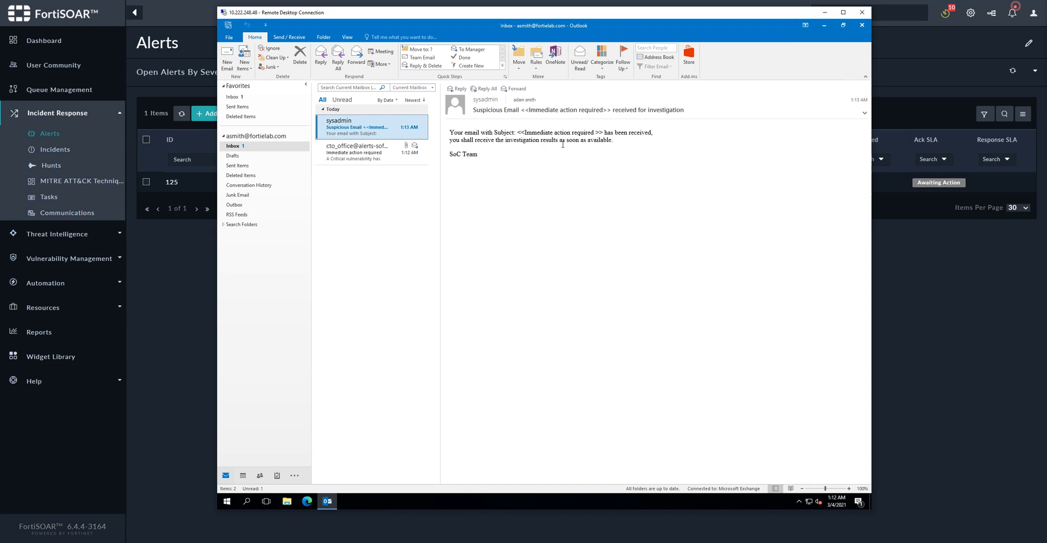
pyautogui.click(213, 254)
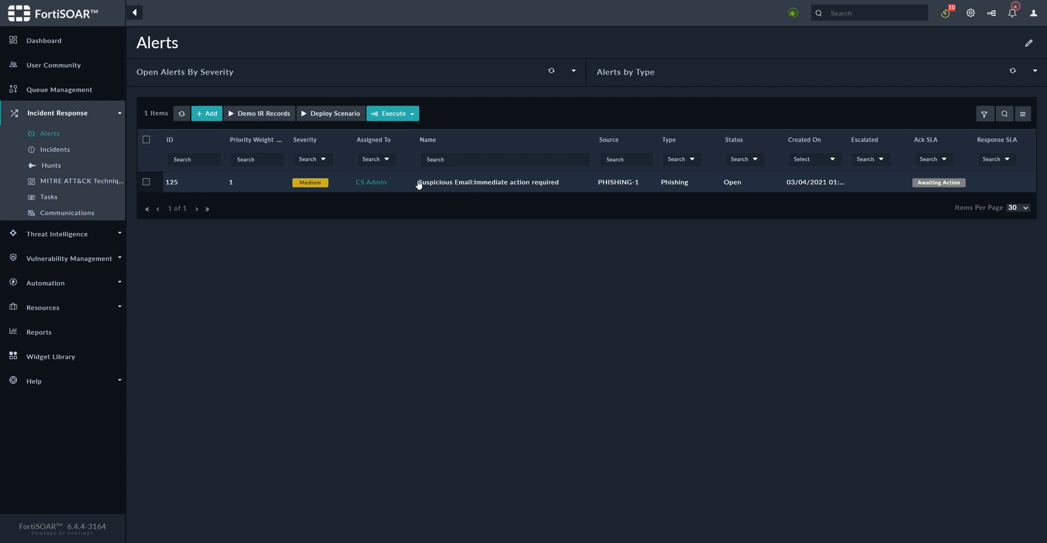
# Step: Open alert 125 and review its description, MITRE ATT&CK details and reporter details
pyautogui.click(442, 180)
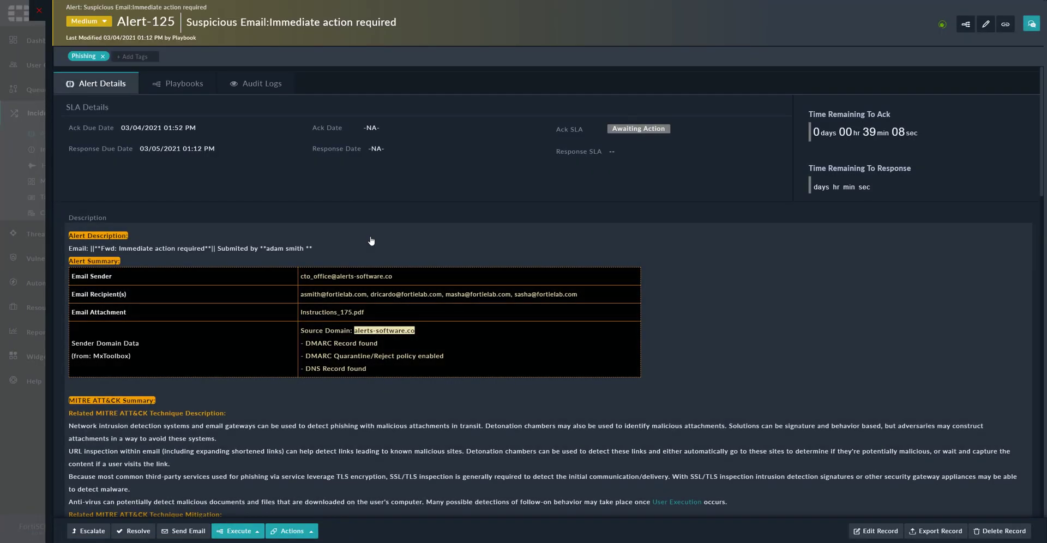
pyautogui.scroll(-3, 370, 241)
pyautogui.scroll(-1, 371, 241)
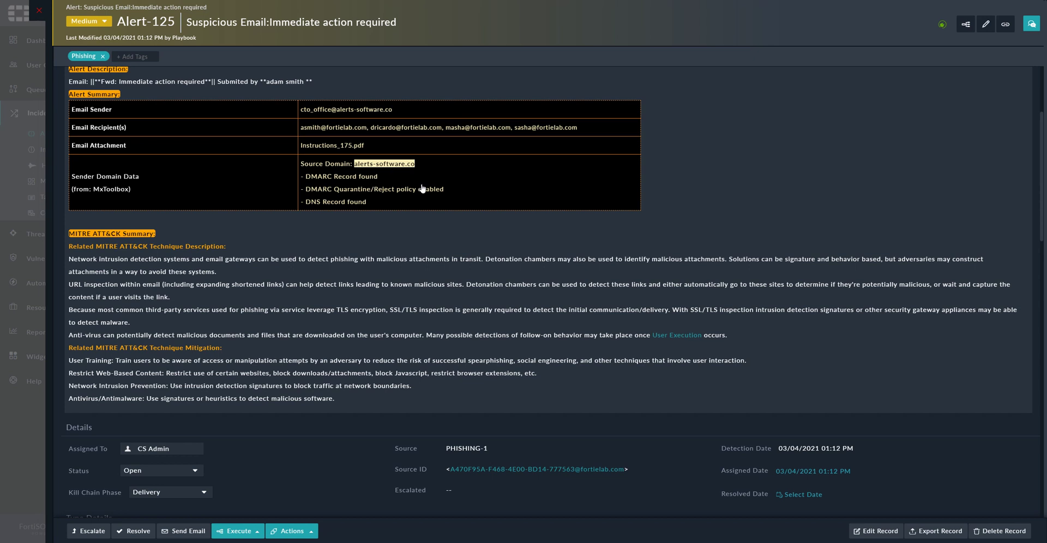
pyautogui.scroll(-3, 337, 284)
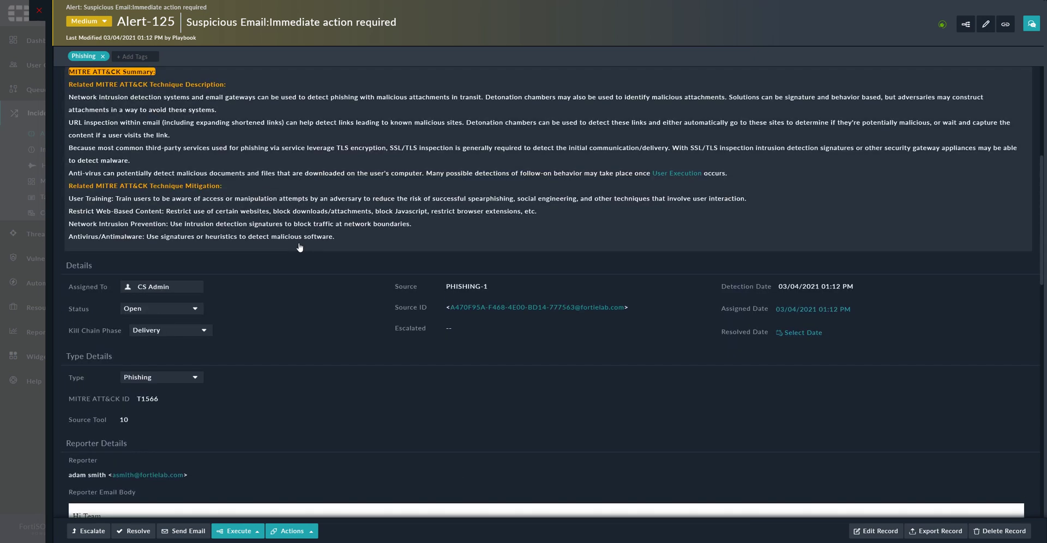
pyautogui.scroll(3, 206, 292)
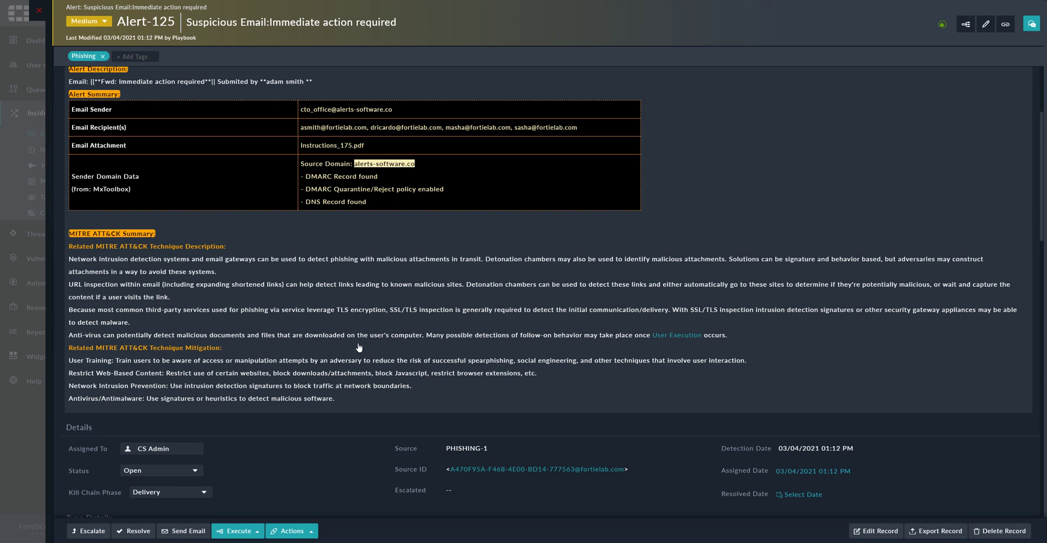
pyautogui.scroll(-10, 358, 344)
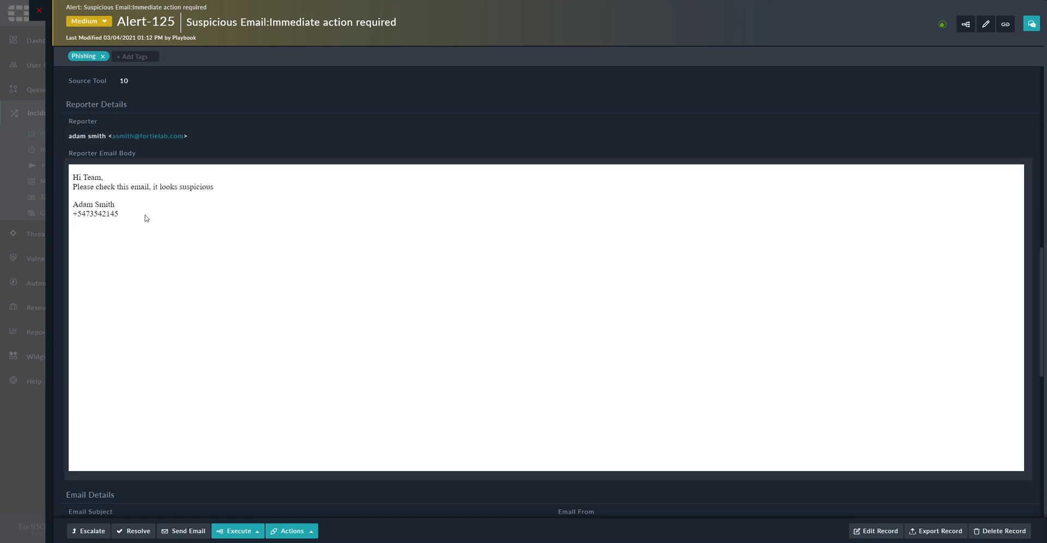
# Step: Review the reported email's body and headers, then list the alert's correlated emails
pyautogui.scroll(-3, 154, 252)
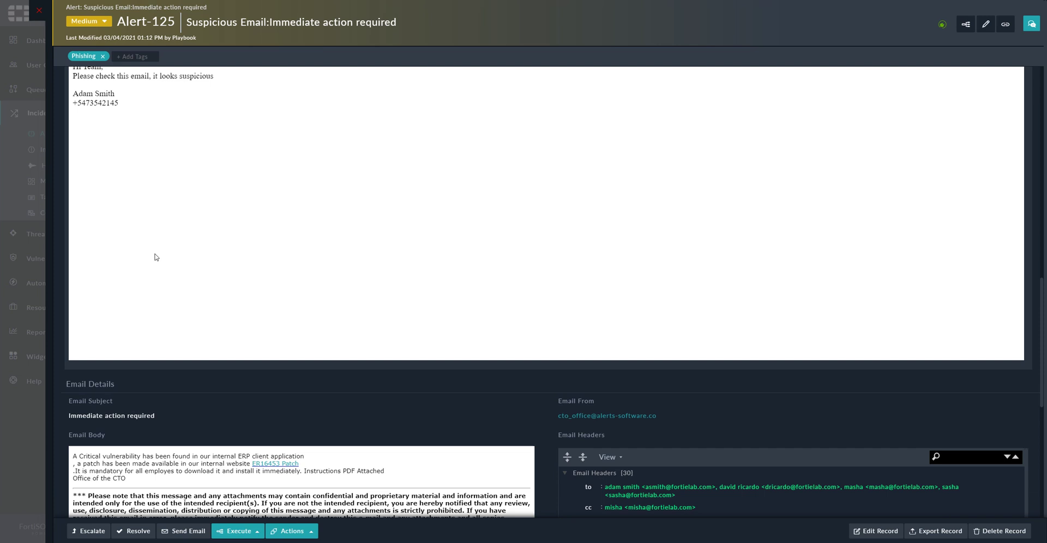
pyautogui.scroll(3, 155, 253)
pyautogui.scroll(-5, 170, 285)
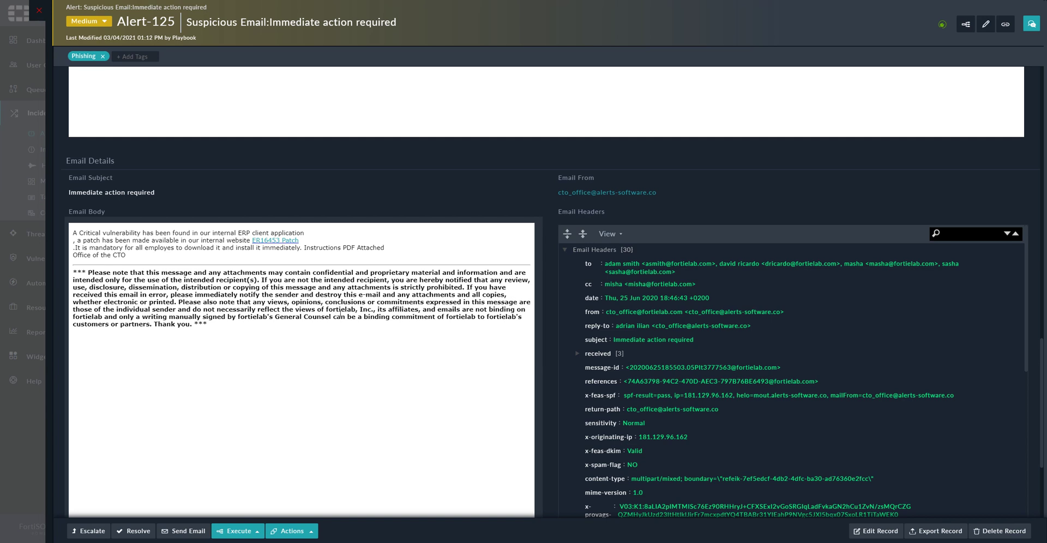
pyautogui.scroll(-5, 682, 316)
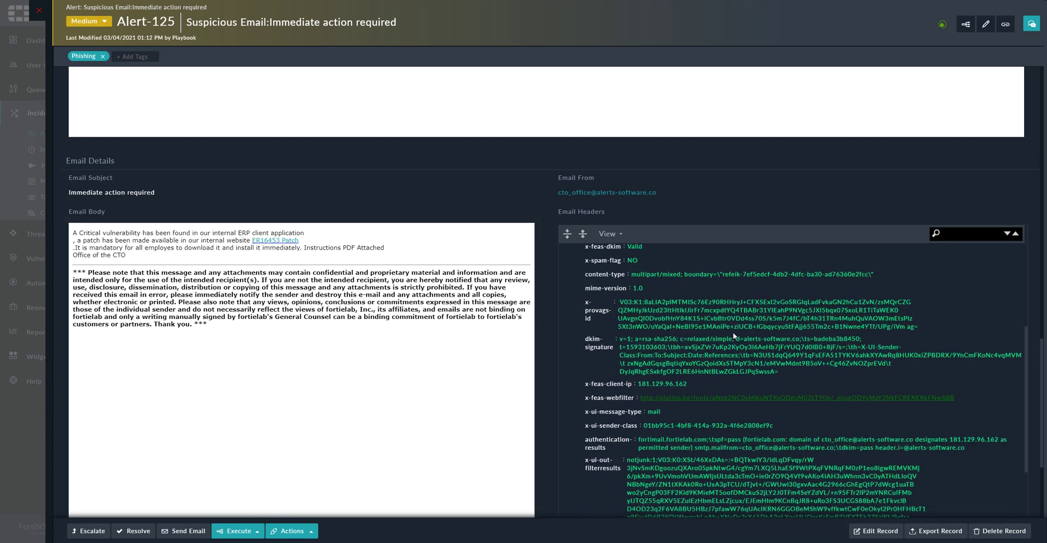
pyautogui.scroll(5, 627, 354)
pyautogui.scroll(-4, 544, 398)
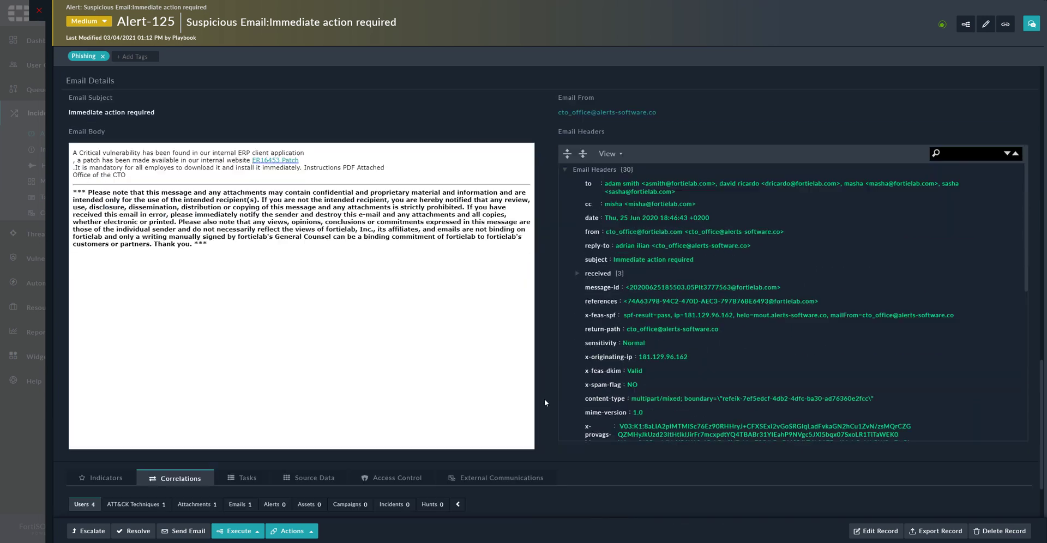
pyautogui.click(235, 307)
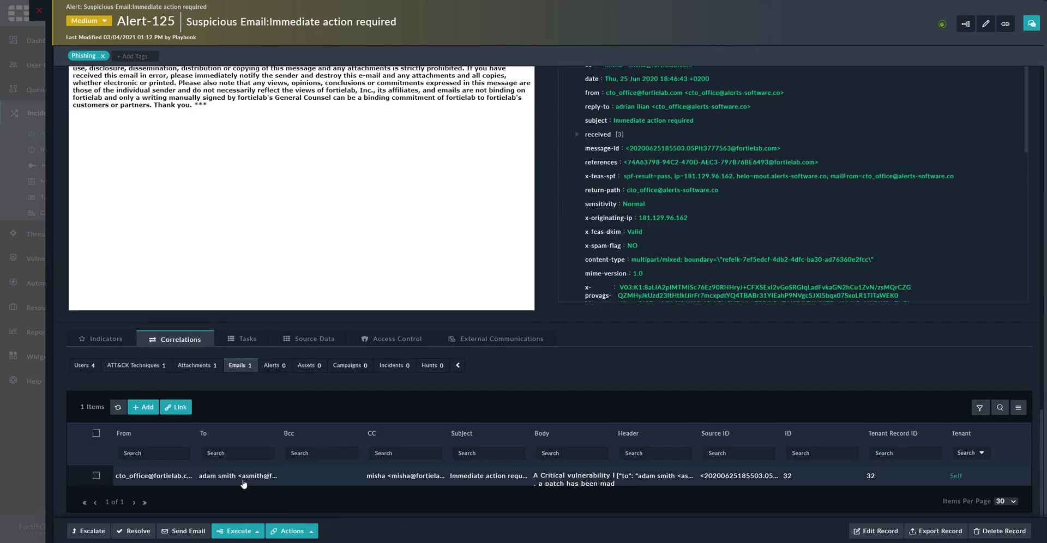
# Step: Open the correlated Email-32 record and view its 30 headers
pyautogui.click(211, 476)
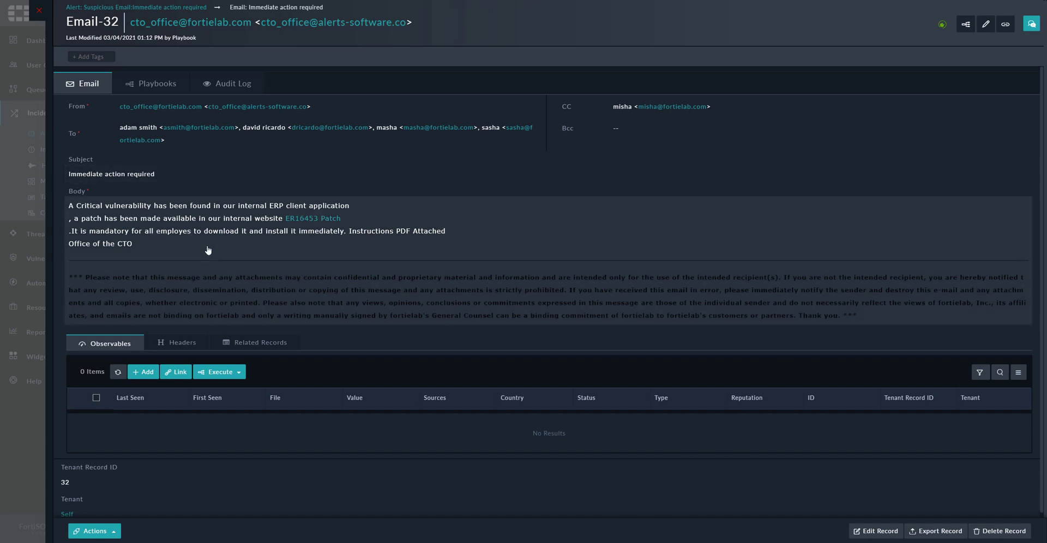
pyautogui.click(181, 344)
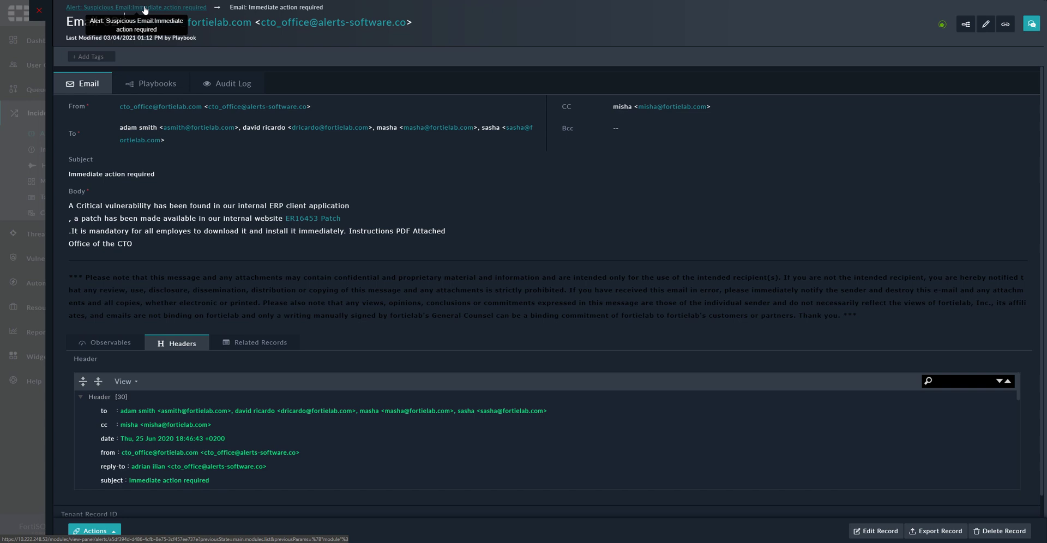
# Step: Back on Alert-125, list its eight indicators and bring up options for IP 181.129.96.162
pyautogui.click(146, 8)
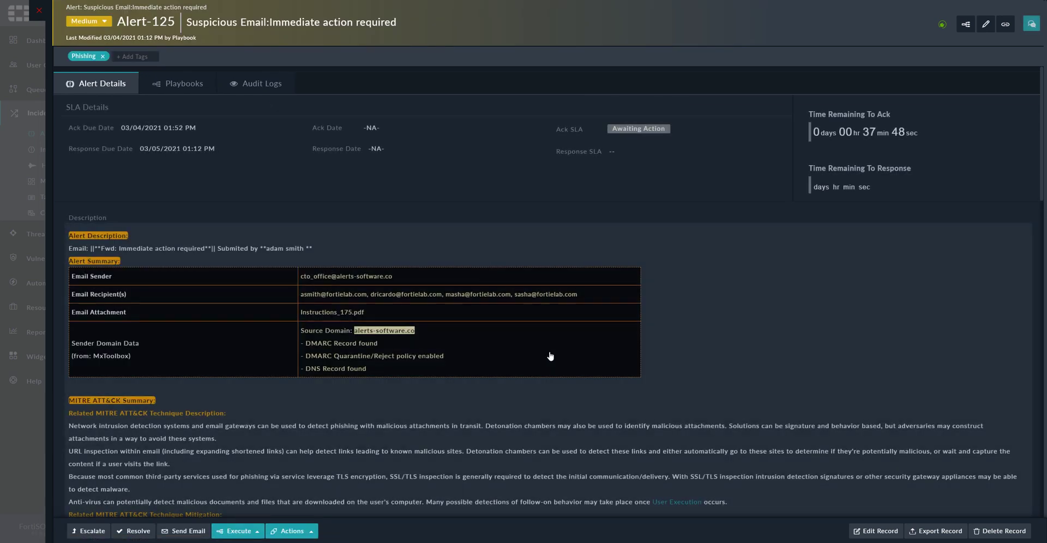
pyautogui.scroll(-10, 558, 366)
pyautogui.scroll(-10, 559, 365)
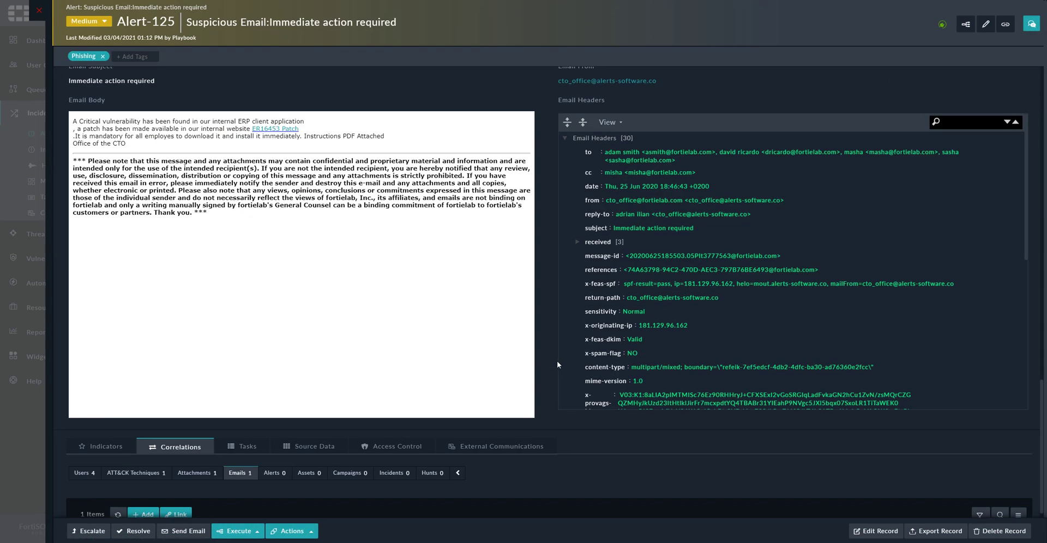
pyautogui.click(105, 339)
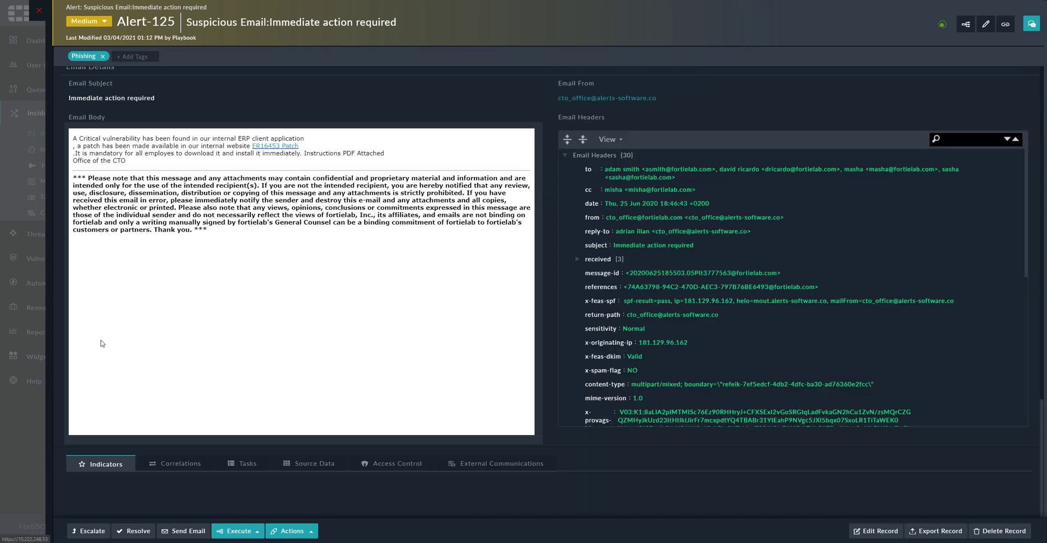
pyautogui.scroll(-5, 406, 400)
pyautogui.scroll(-1, 406, 401)
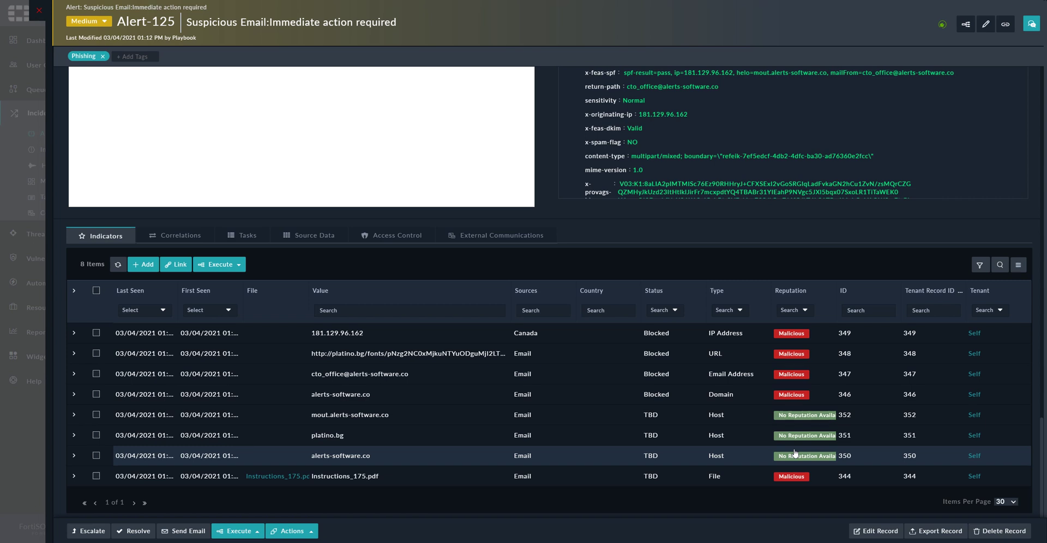
pyautogui.rightClick(355, 339)
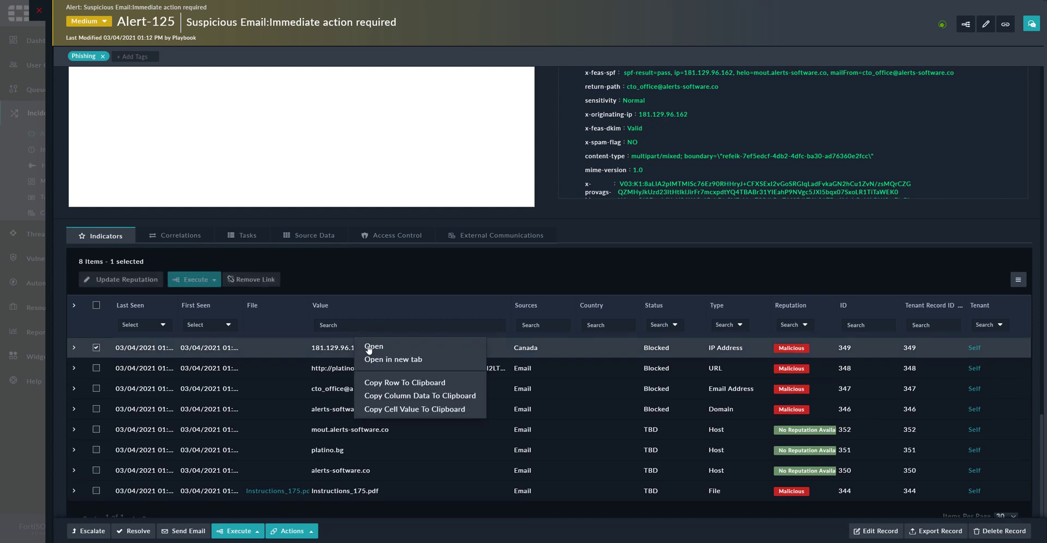
pyautogui.click(368, 347)
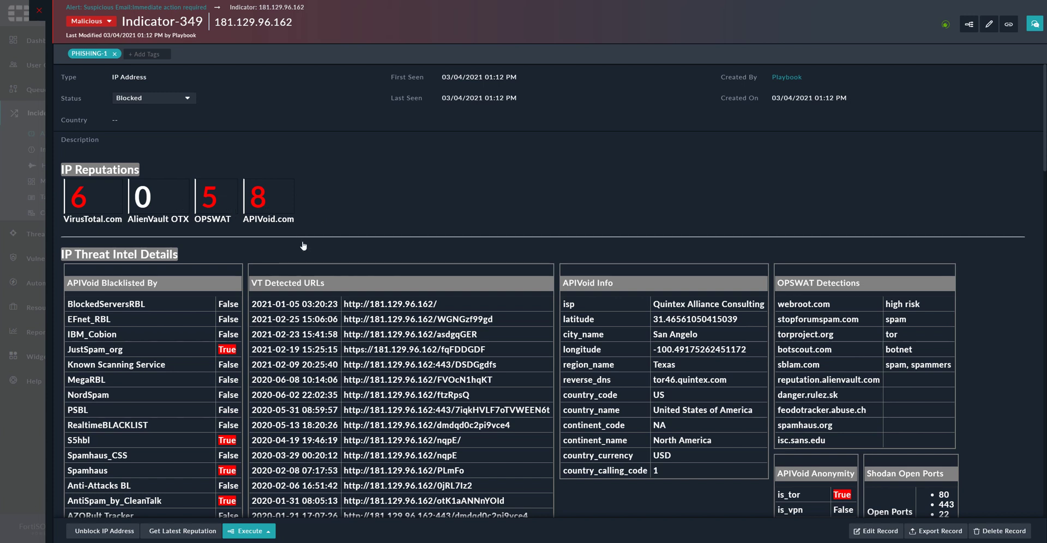
pyautogui.scroll(-3, 392, 316)
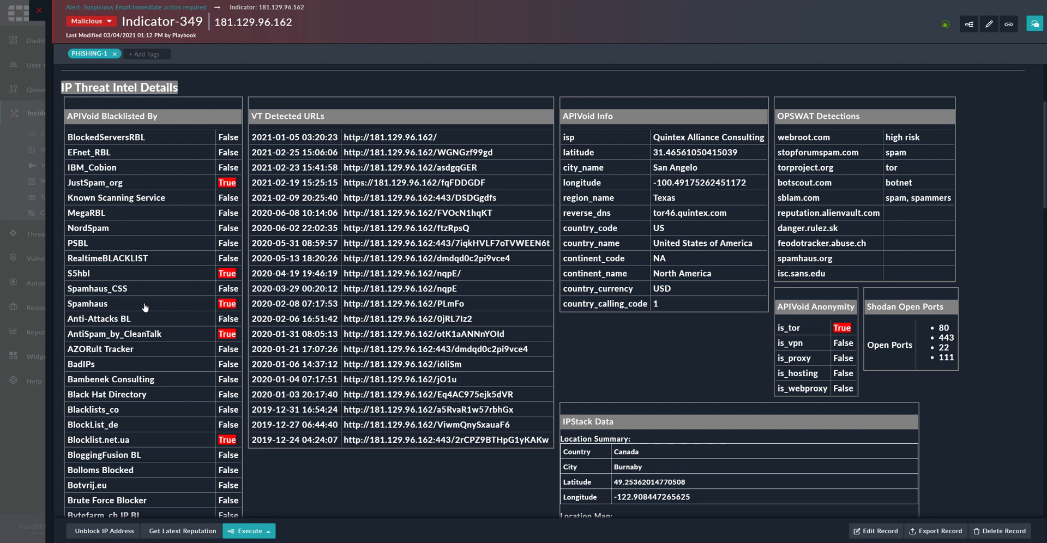
pyautogui.scroll(-3, 148, 225)
pyautogui.scroll(6, 148, 225)
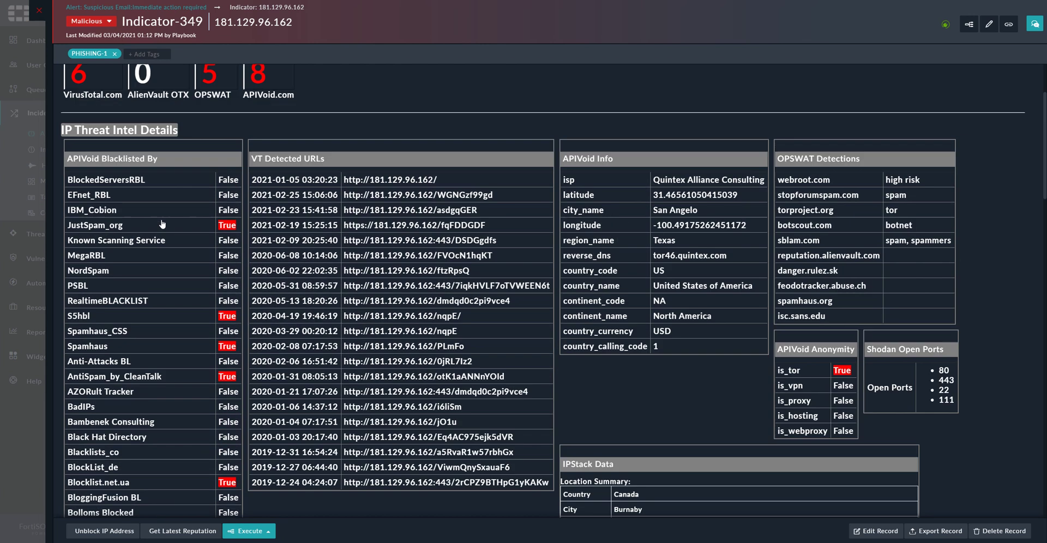
pyautogui.scroll(-3, 489, 338)
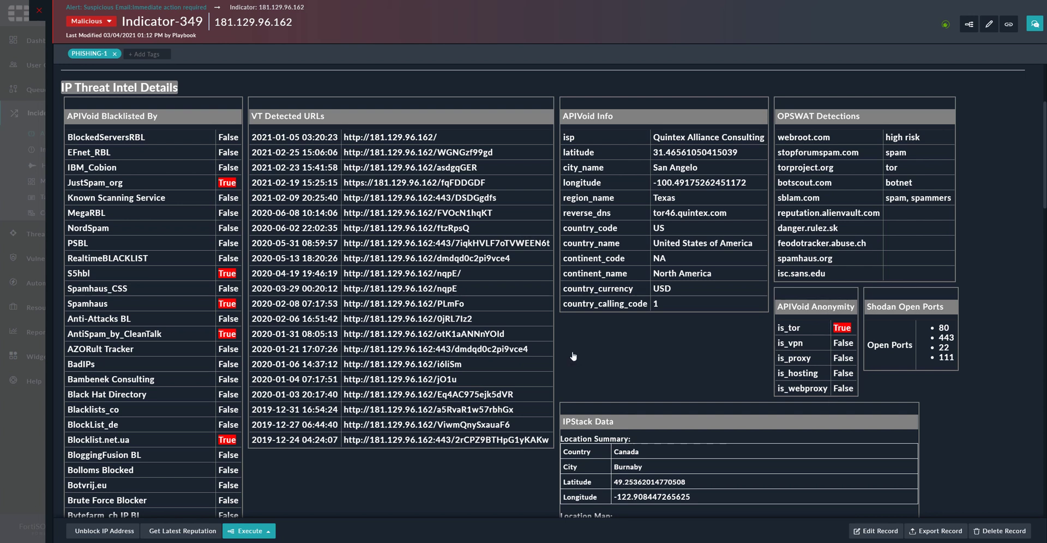
pyautogui.scroll(-6, 782, 392)
pyautogui.scroll(3, 681, 307)
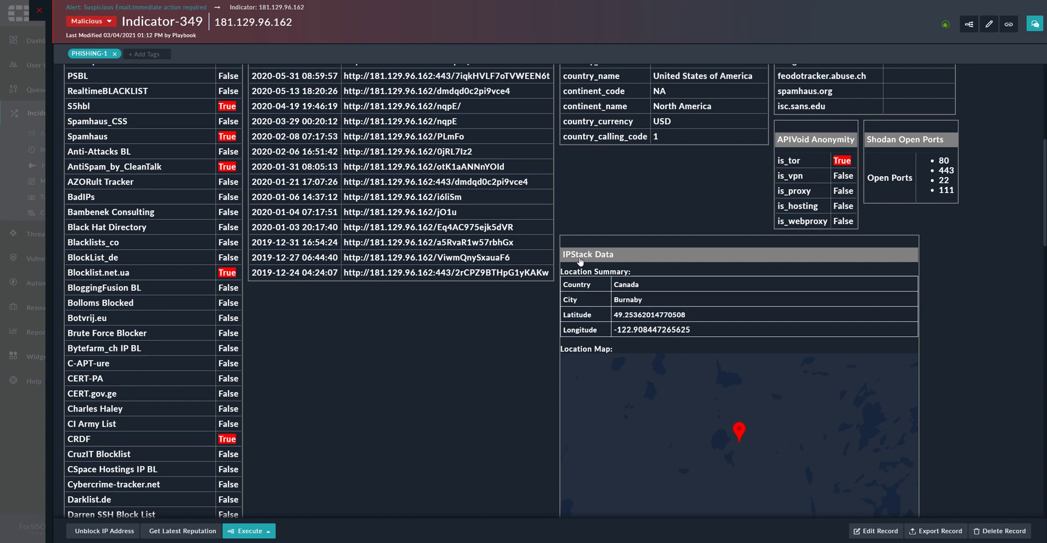
pyautogui.scroll(-3, 690, 327)
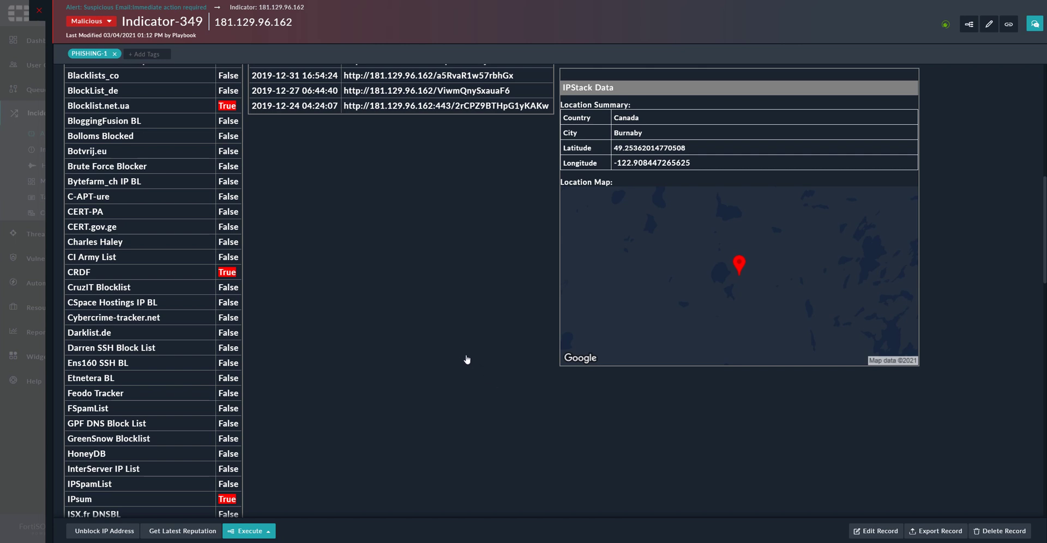
pyautogui.scroll(15, 455, 354)
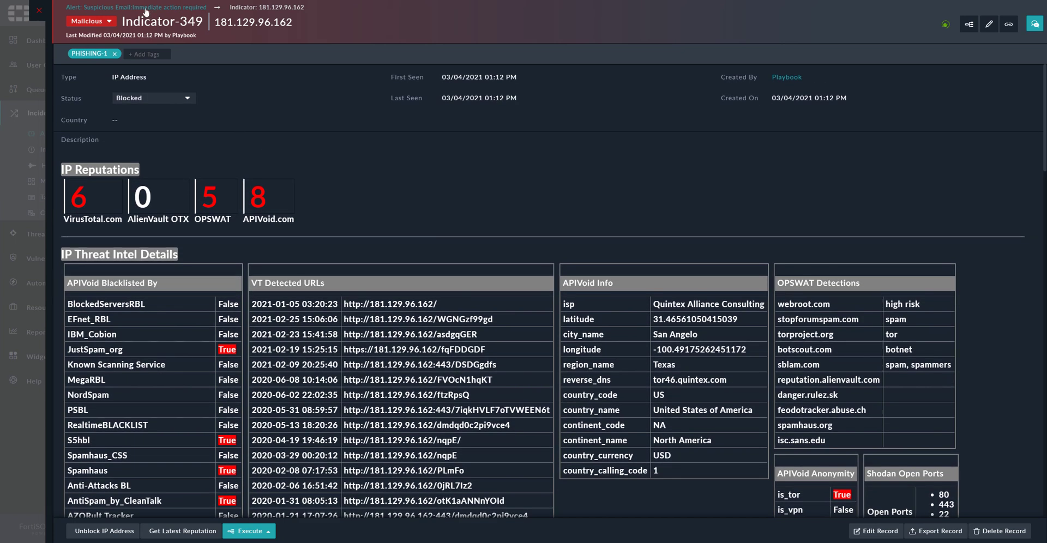
# Step: Open Indicator-348, the platino.bg URL, and review its reputations, threat intel and audit log
pyautogui.click(146, 12)
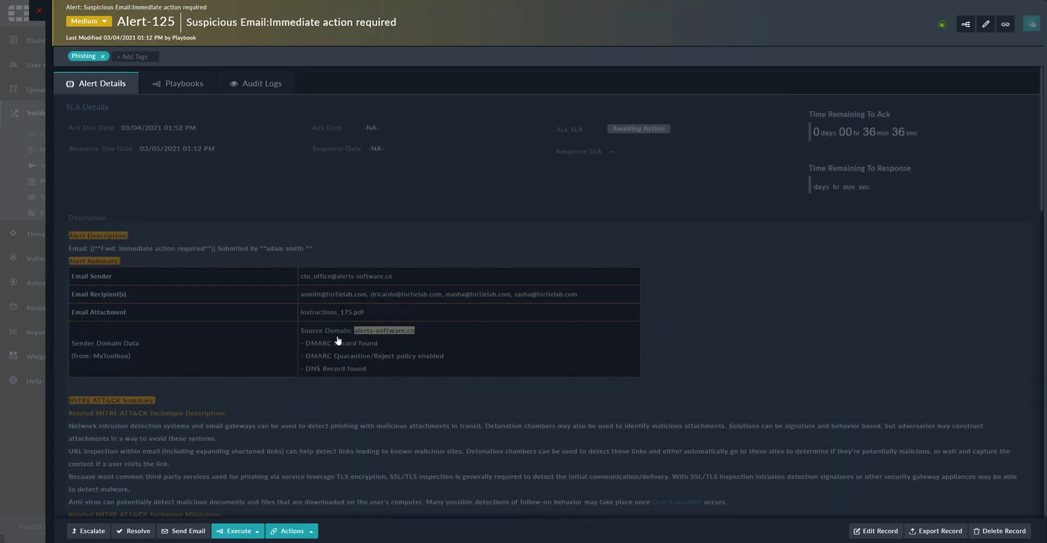
pyautogui.scroll(-15, 339, 347)
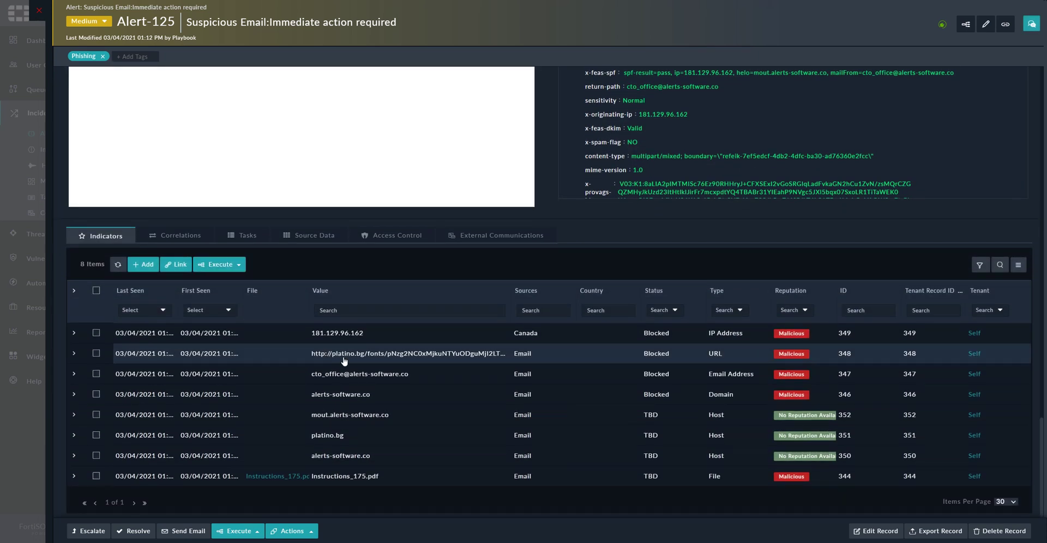
pyautogui.click(344, 354)
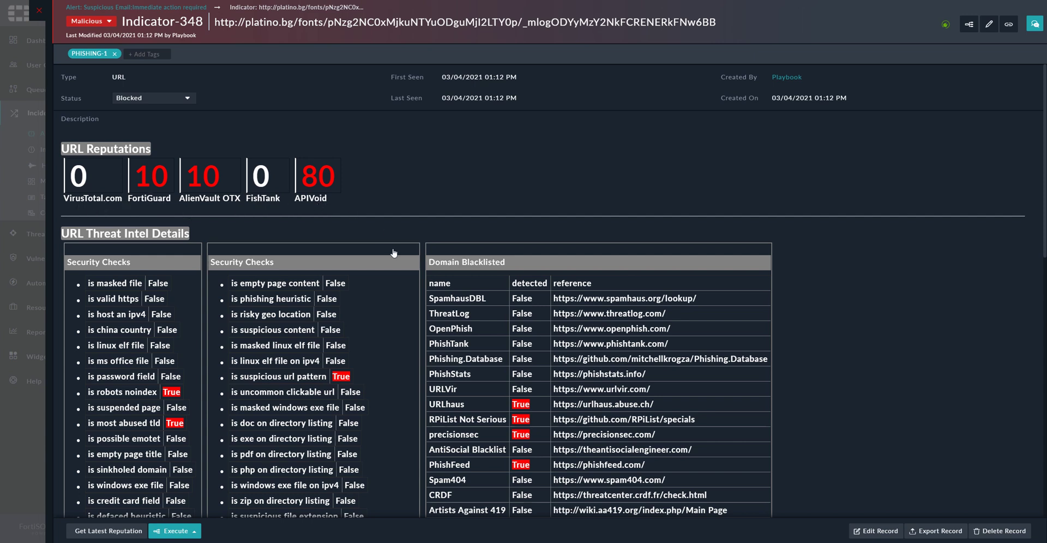
pyautogui.scroll(-3, 394, 252)
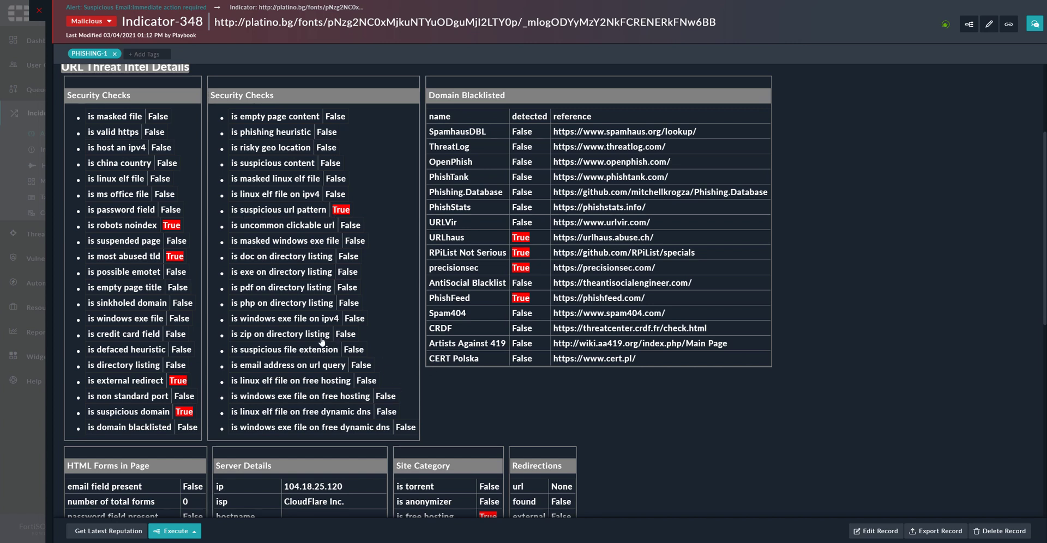
pyautogui.scroll(-3, 322, 341)
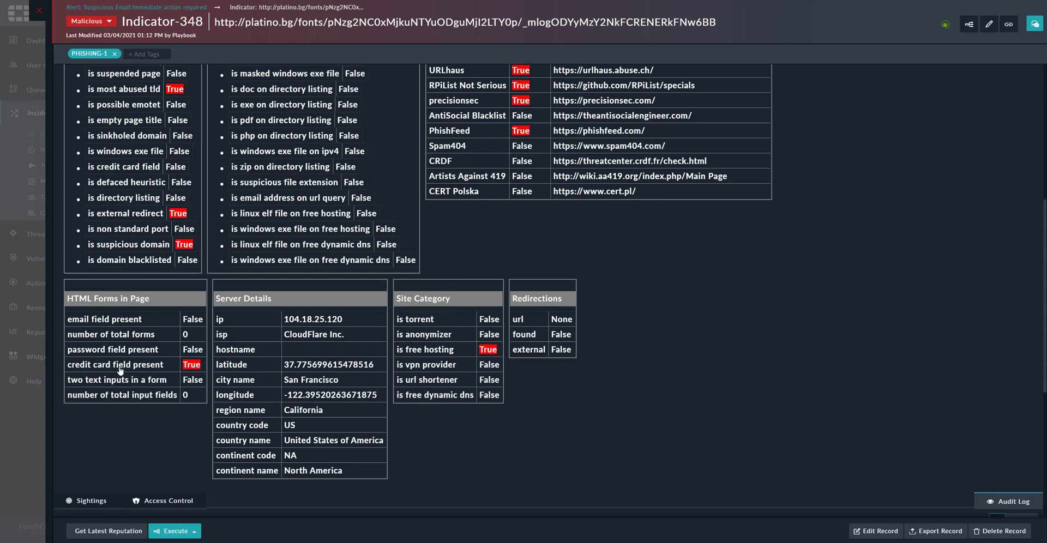
pyautogui.scroll(-6, 328, 353)
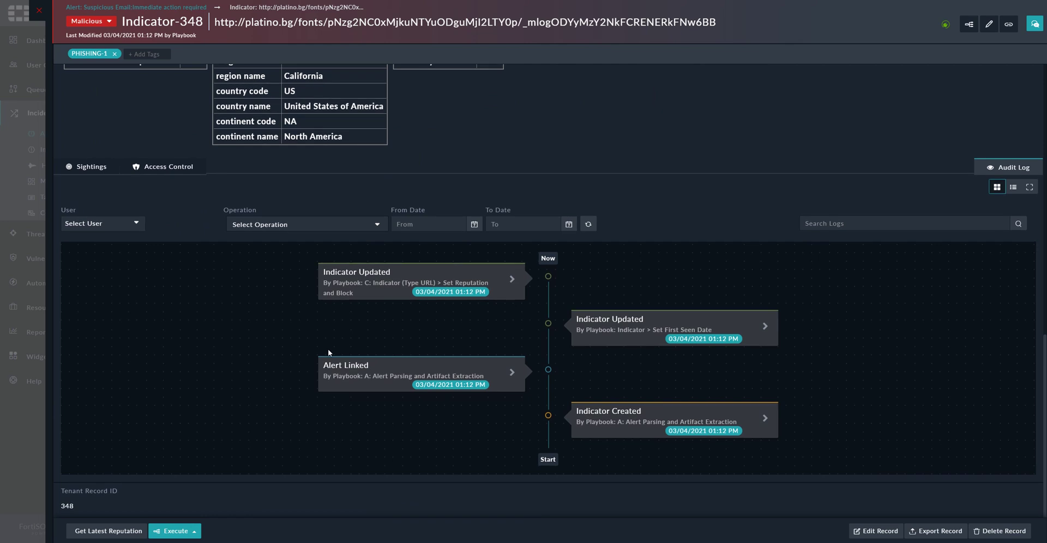
pyautogui.scroll(14, 329, 353)
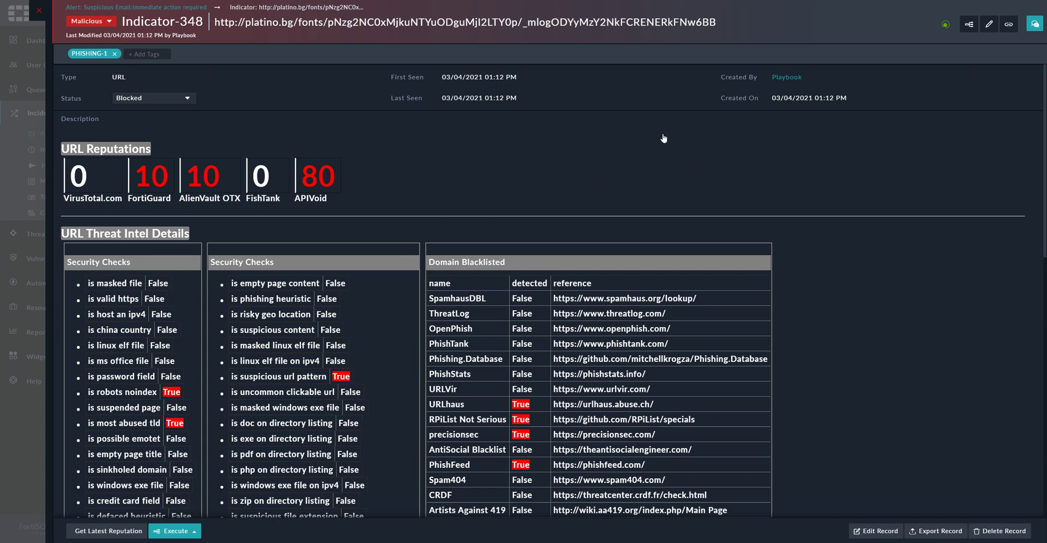
# Step: From Alert-125, open the Instructions_175.pdf indicator (Indicator-344) and review its FortiSandBox verdict
pyautogui.click(126, 8)
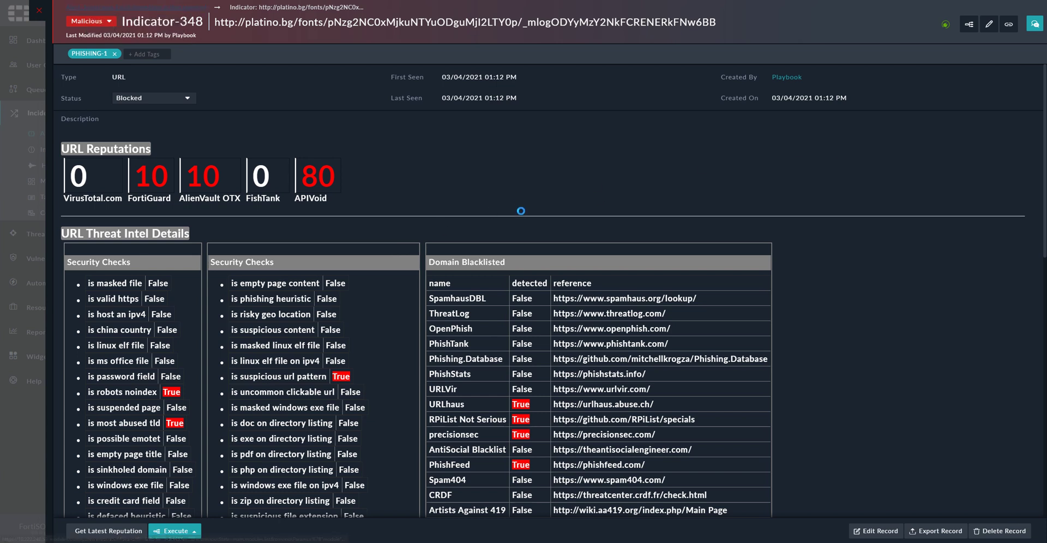
pyautogui.scroll(-20, 412, 328)
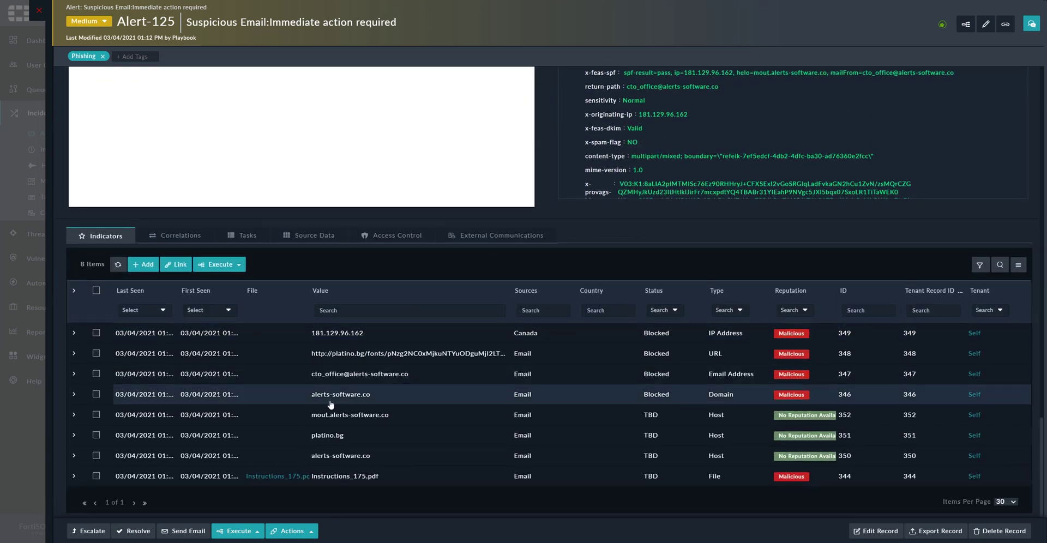
pyautogui.click(354, 477)
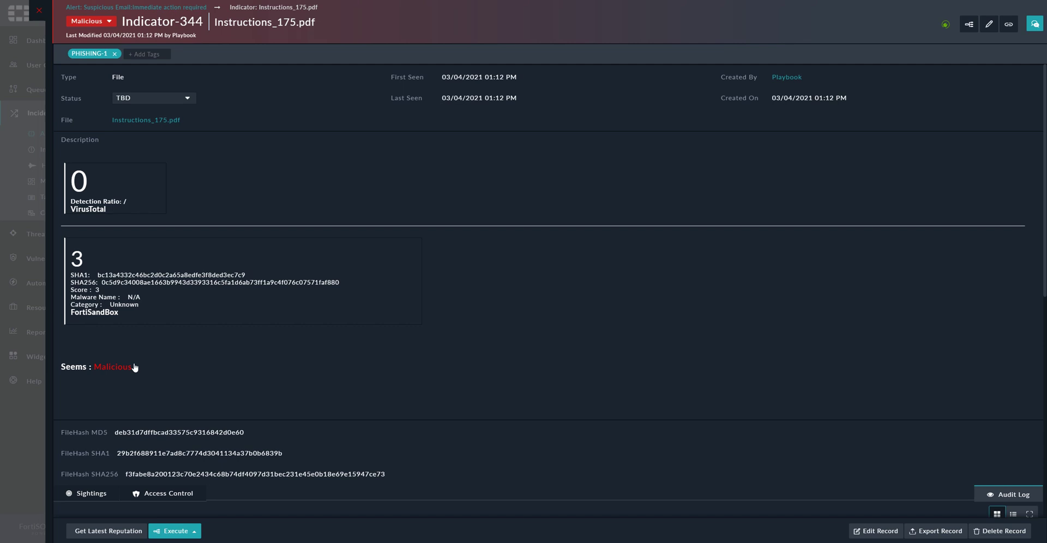
pyautogui.scroll(-3, 135, 367)
pyautogui.scroll(3, 146, 360)
# Step: Review the G: Get Reputation (Fortinet Sandbox) playbook run for the PDF indicator
pyautogui.click(968, 25)
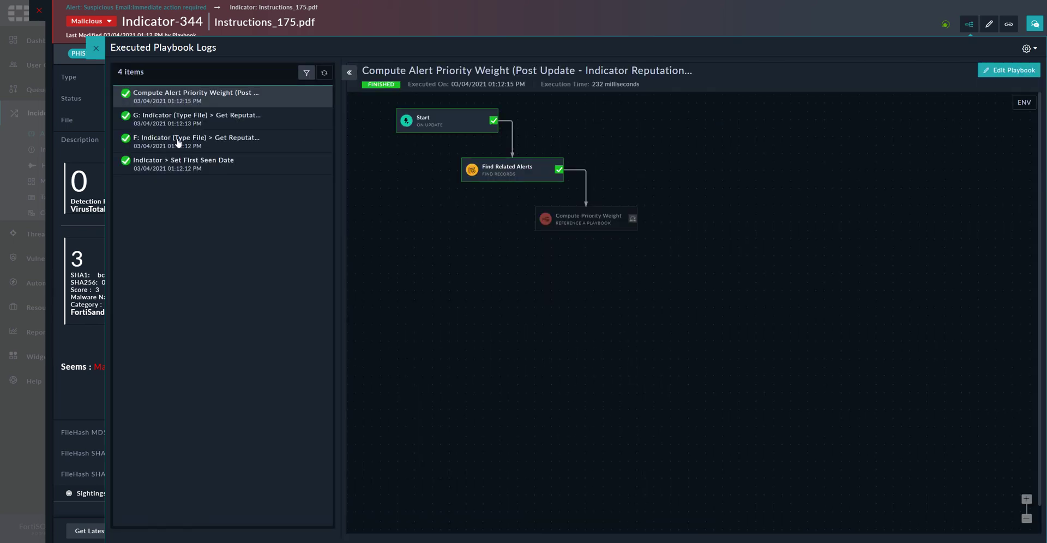
pyautogui.click(178, 117)
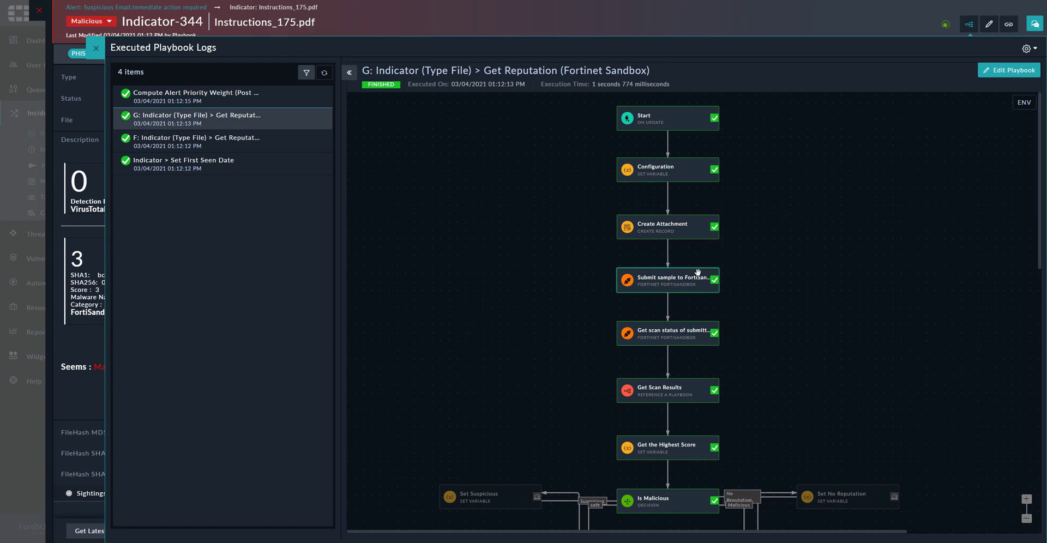
pyautogui.scroll(-3, 670, 273)
pyautogui.scroll(3, 697, 272)
pyautogui.scroll(-6, 738, 241)
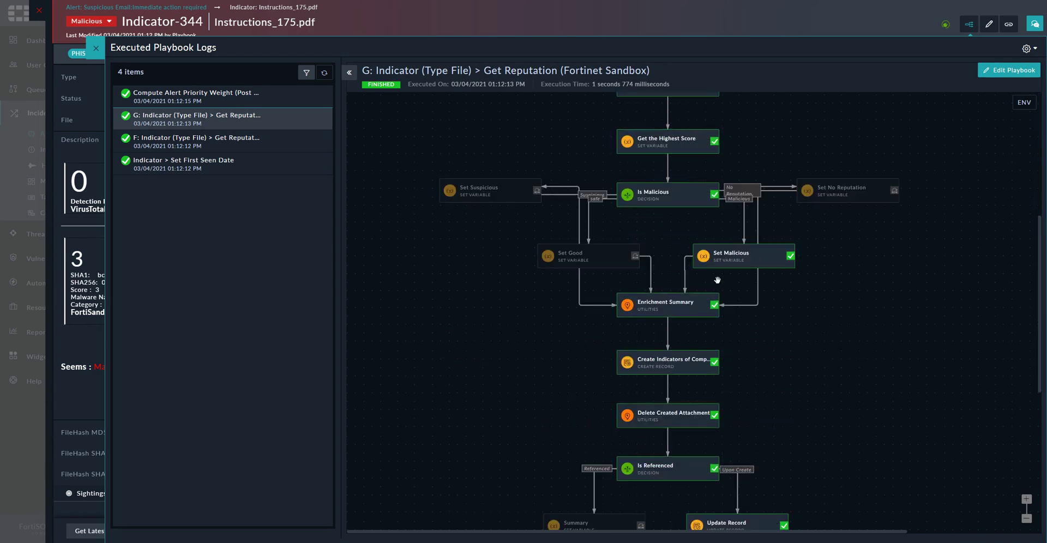
pyautogui.scroll(6, 717, 280)
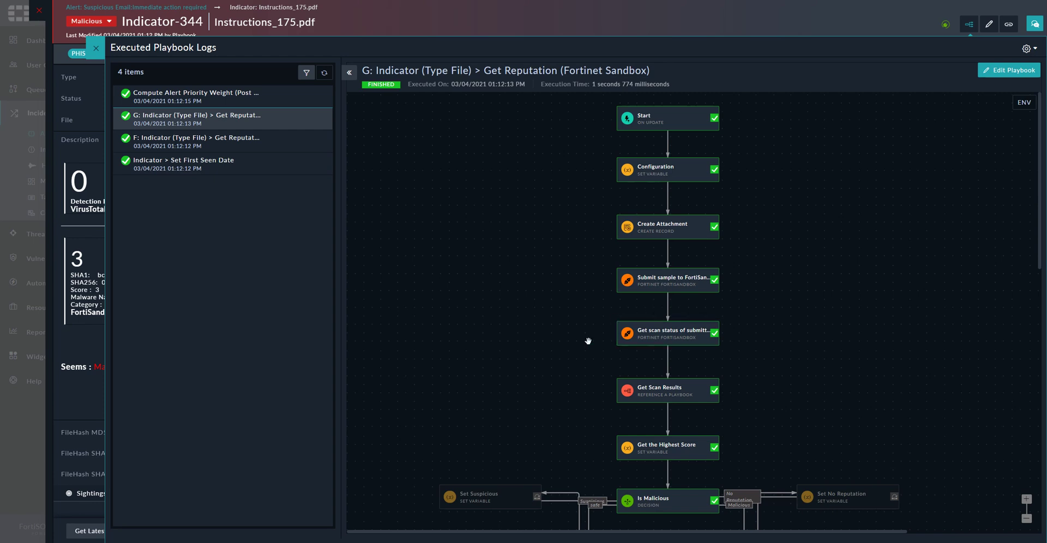
pyautogui.scroll(-3, 587, 341)
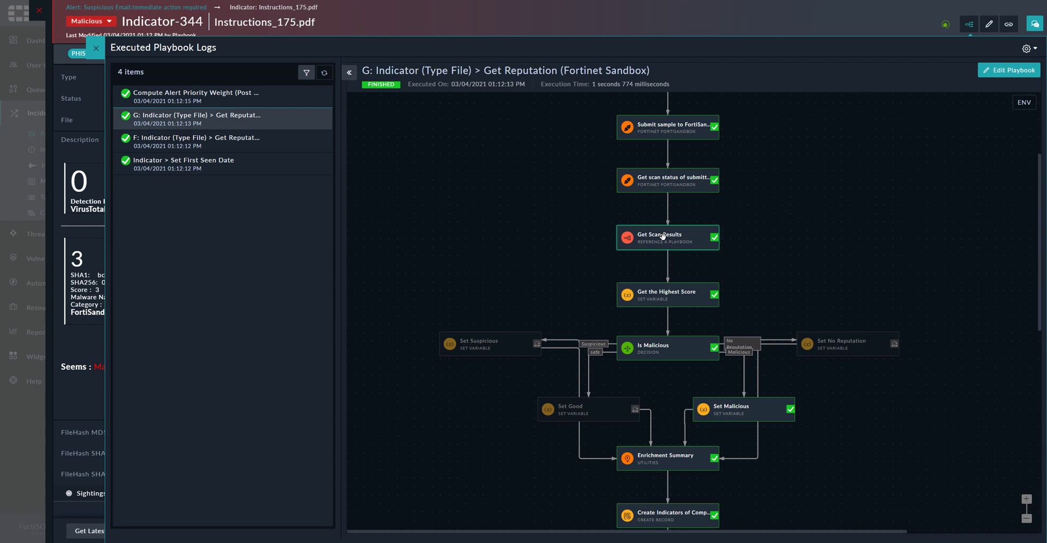
pyautogui.scroll(-3, 690, 240)
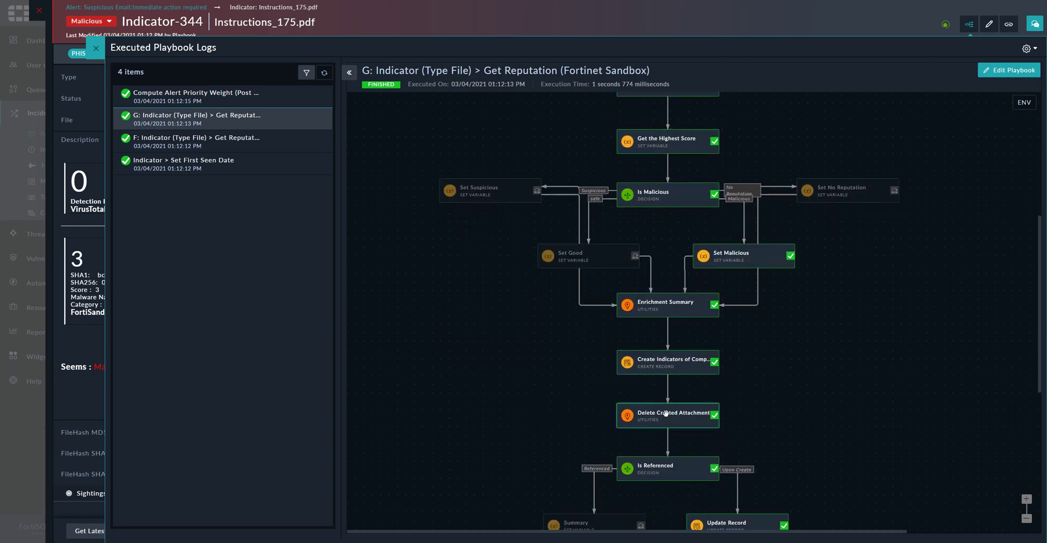
pyautogui.scroll(-3, 664, 411)
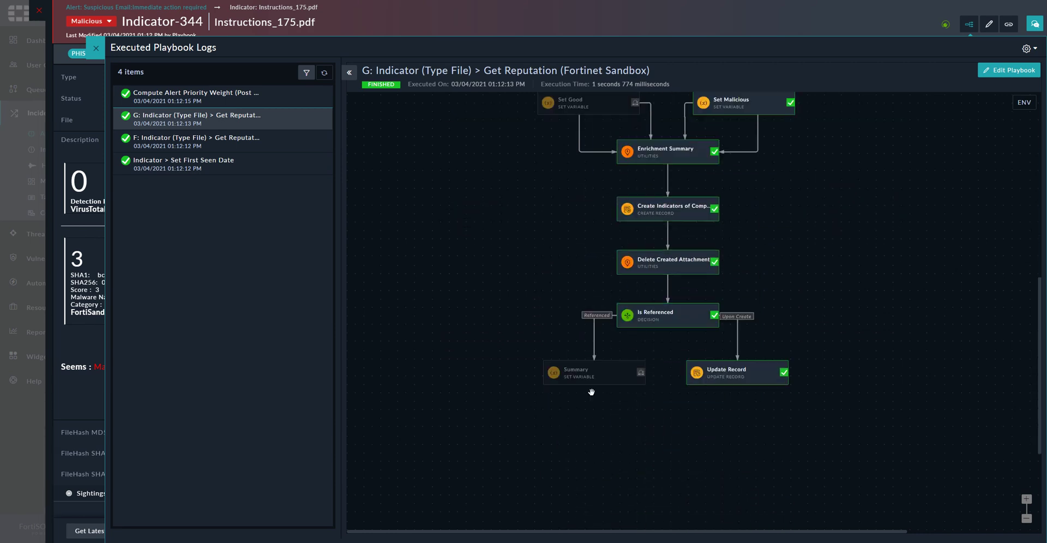
# Step: Close the playbook logs and return to Alert-125's indicators
pyautogui.click(96, 52)
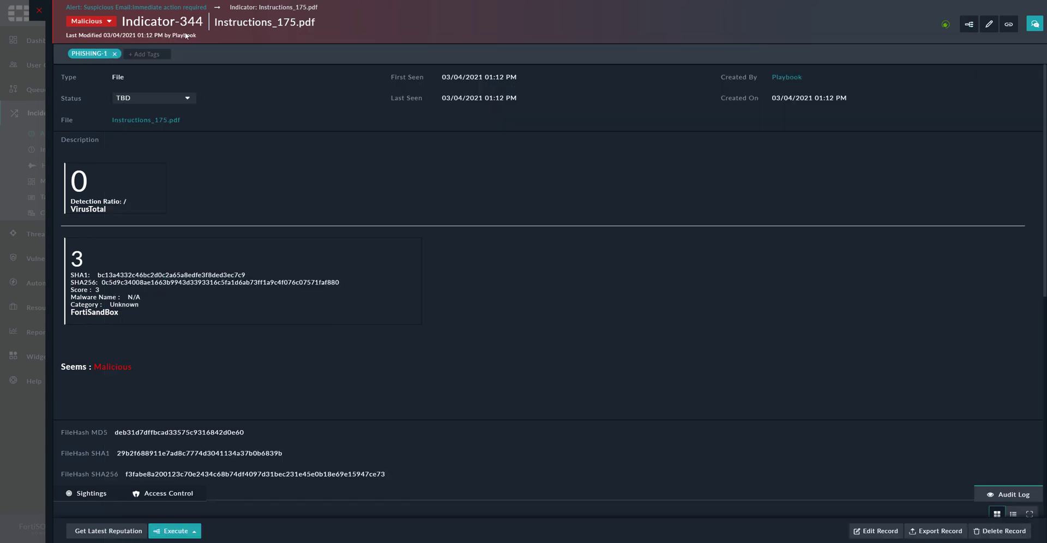
pyautogui.click(152, 7)
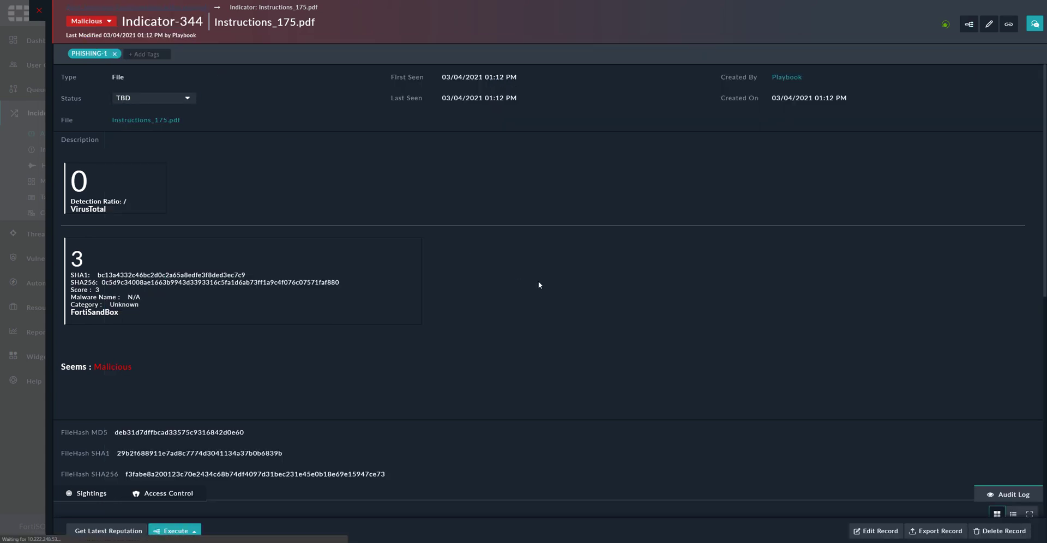
pyautogui.scroll(-10, 437, 333)
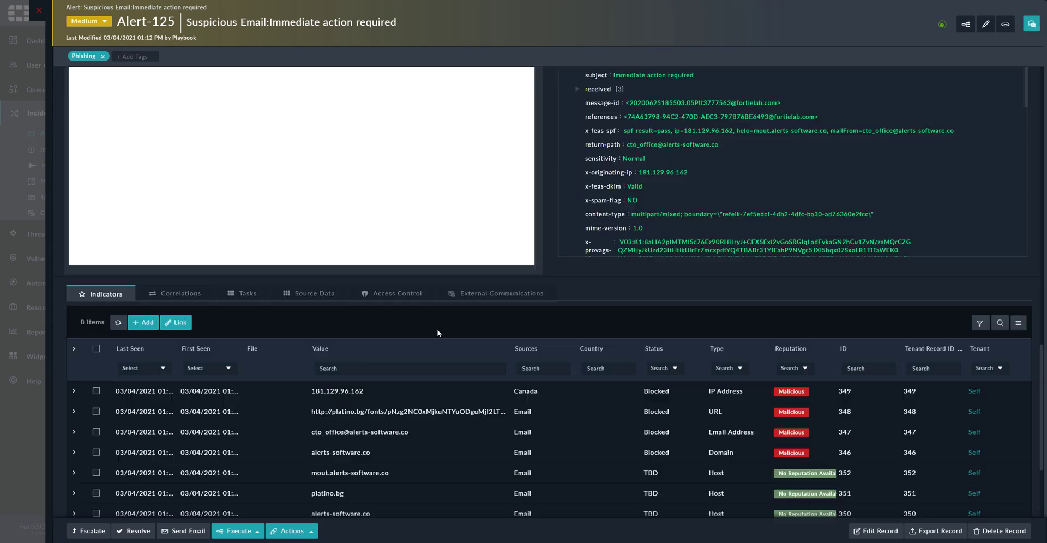
# Step: Set Alert-125's status to Investigating
pyautogui.scroll(-1, 437, 333)
pyautogui.scroll(15, 437, 333)
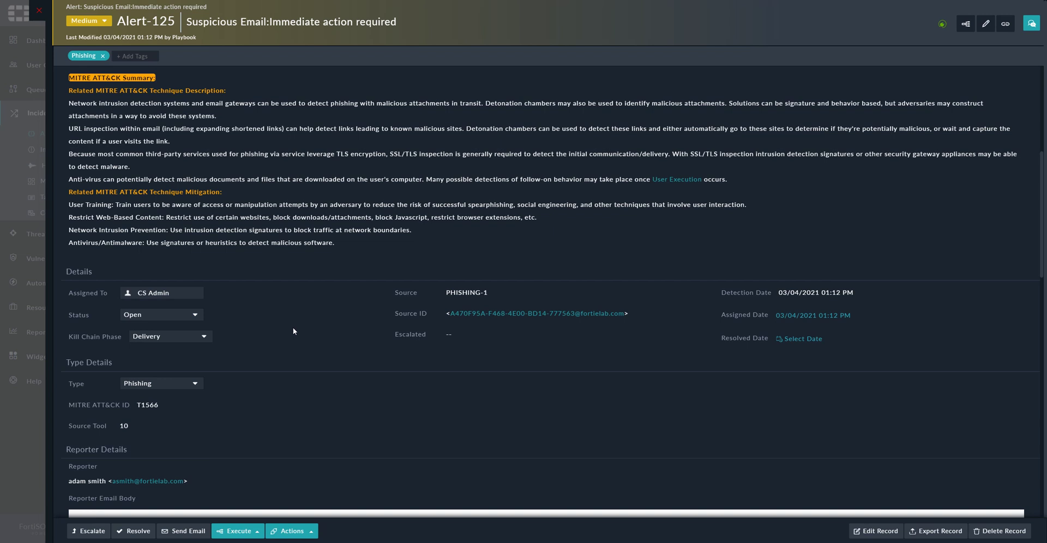
pyautogui.click(192, 315)
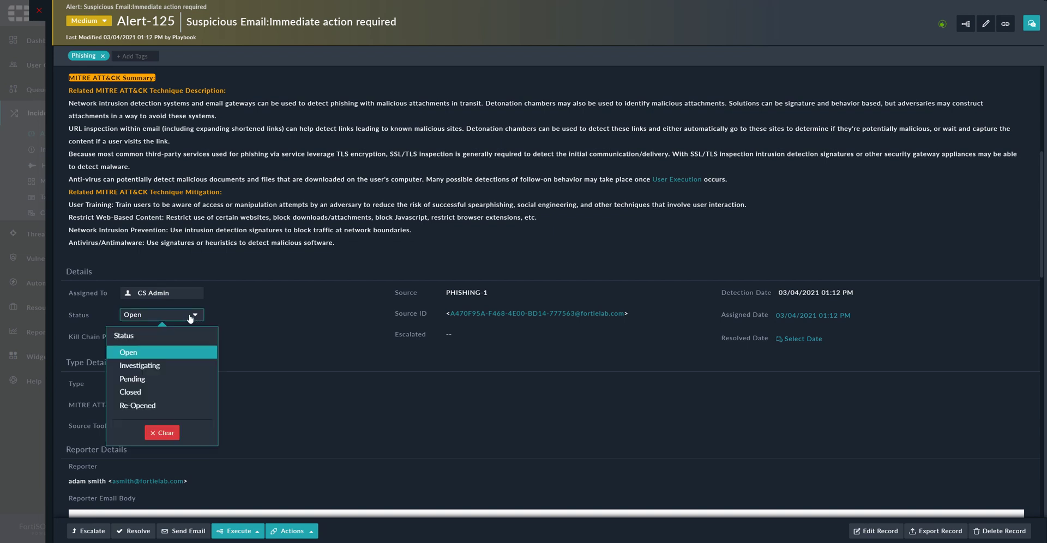
pyautogui.click(140, 365)
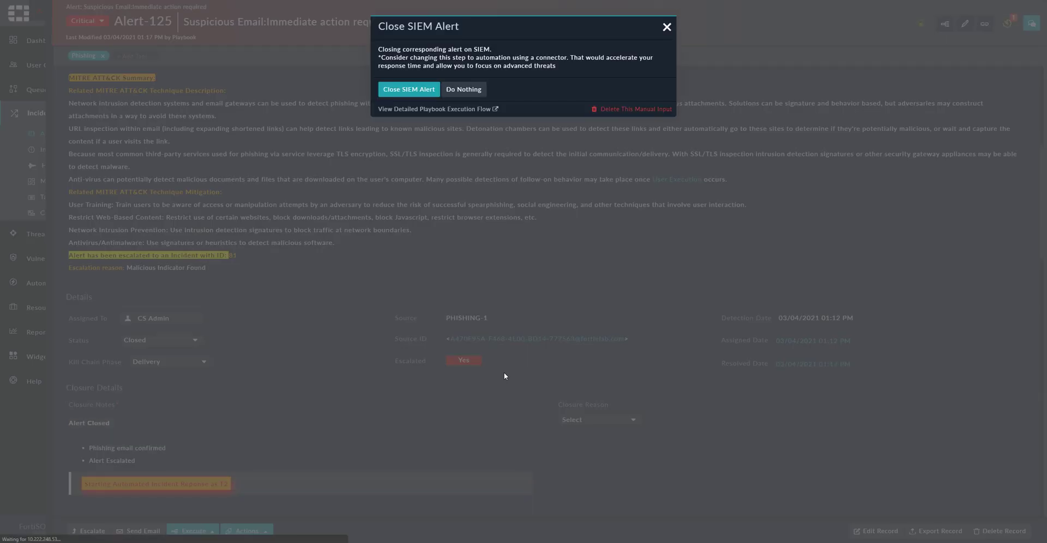
# Step: Choose Do Nothing in the Close SIEM Alert prompt, then view Alert-125's executed playbook logs
pyautogui.click(461, 91)
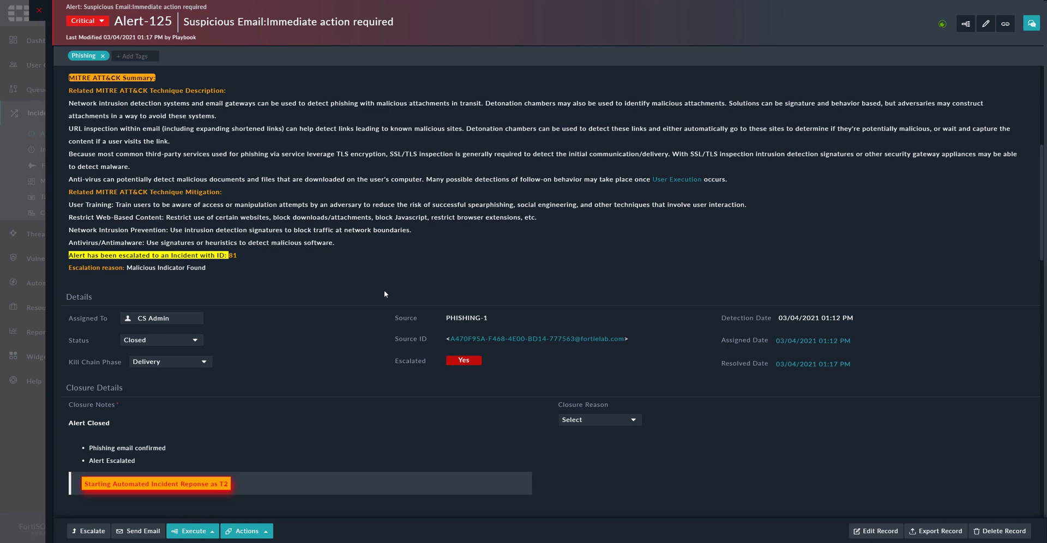
pyautogui.scroll(-5, 339, 334)
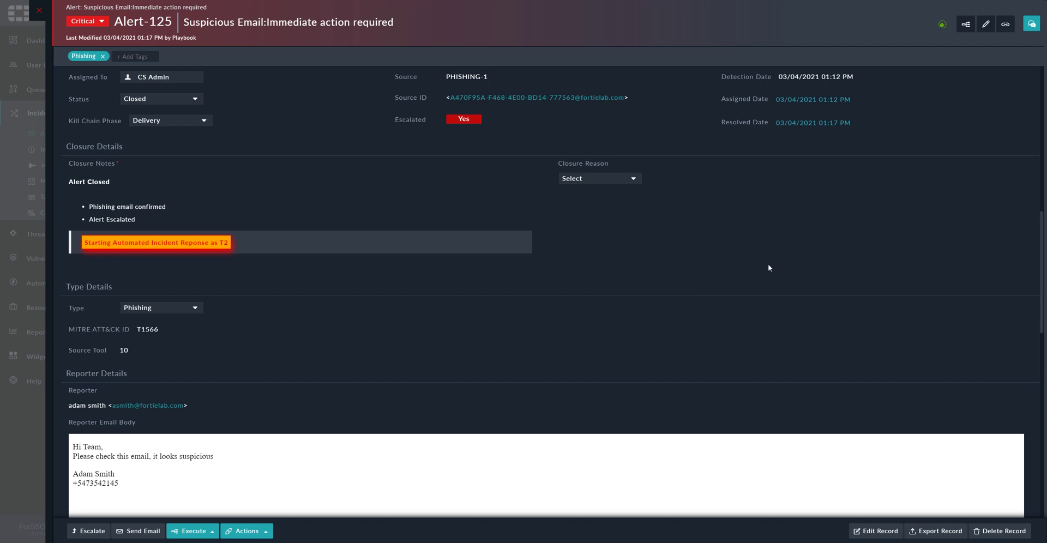
pyautogui.click(965, 24)
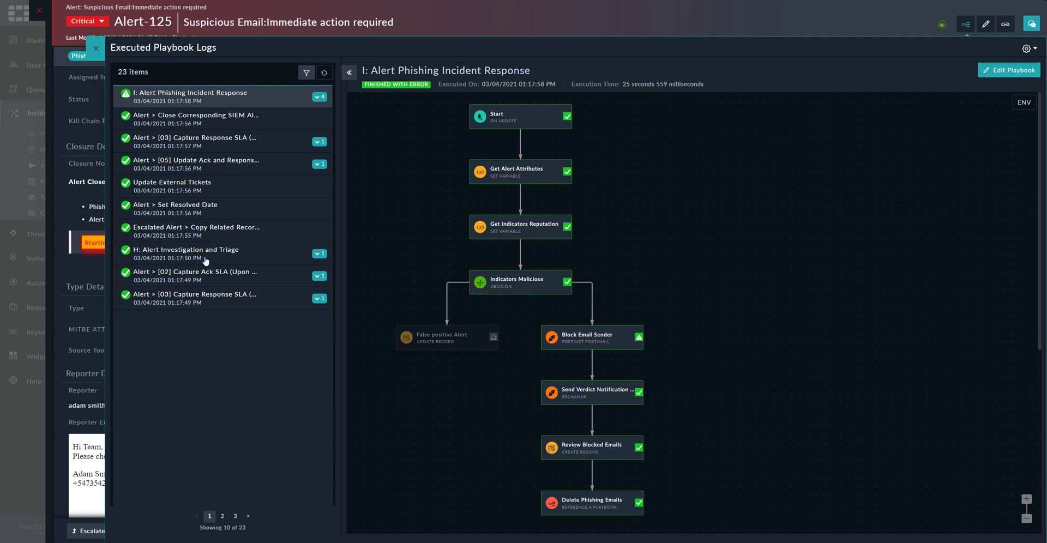
# Step: Load the H: Alert Investigation and Triage run flowchart showing escalation and true-positive closure
pyautogui.click(162, 259)
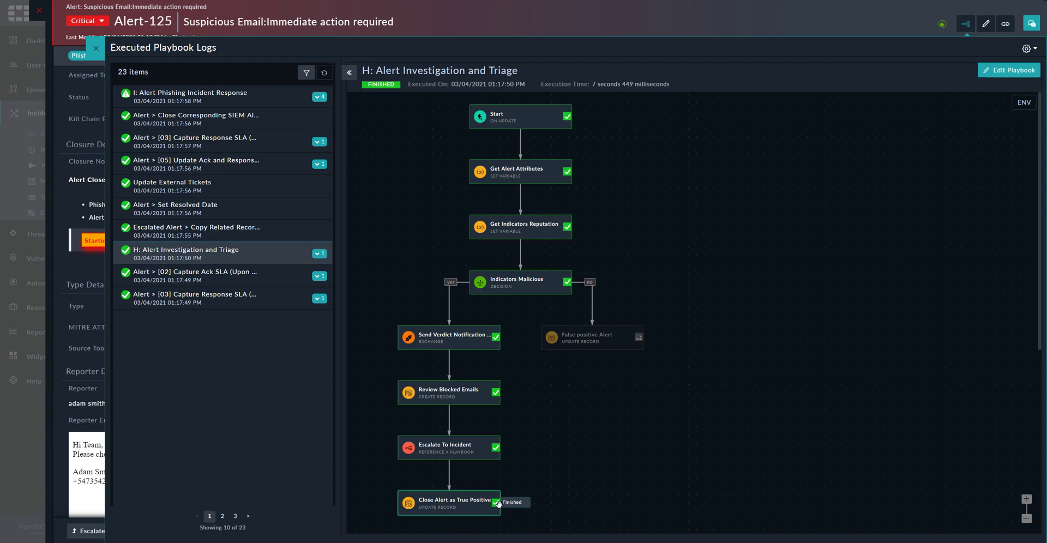
# Step: Inspect the I: Alert Phishing Incident Response run flowchart, then switch to remote Outlook
pyautogui.click(179, 102)
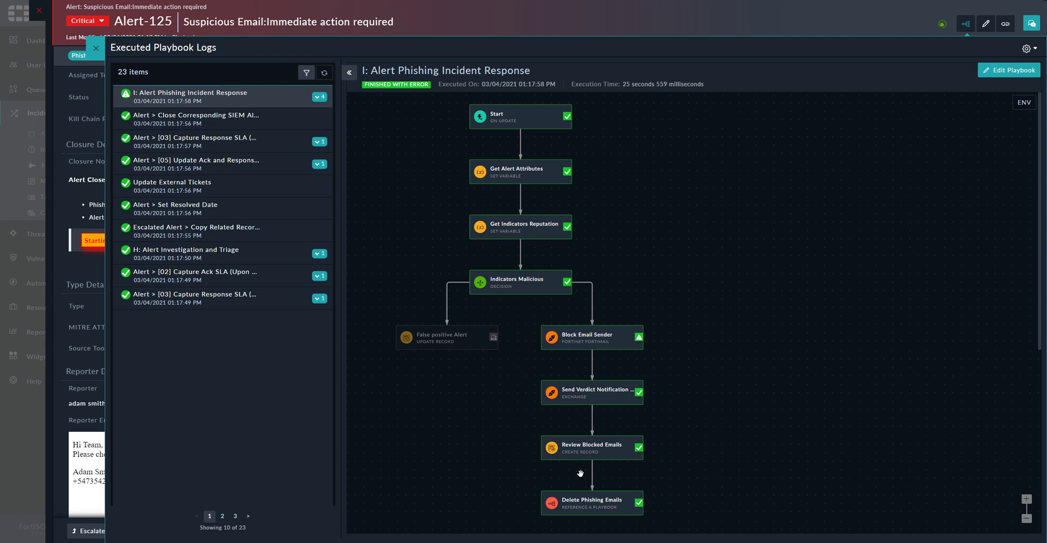
pyautogui.hotkey('alt', 'Tab')
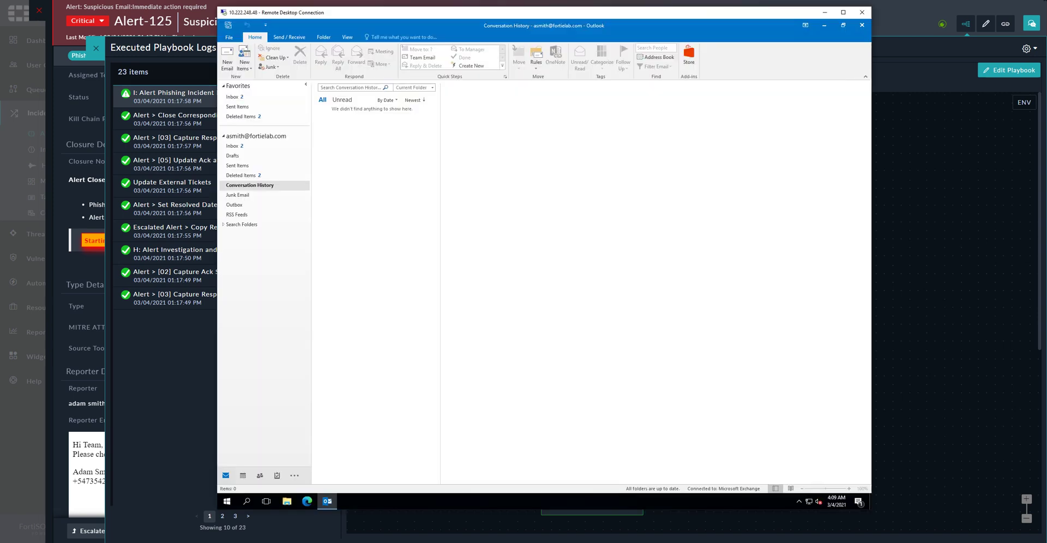
# Step: Check the Outlook inbox for SOC verdicts and find the phishing email in Deleted Items
pyautogui.click(229, 146)
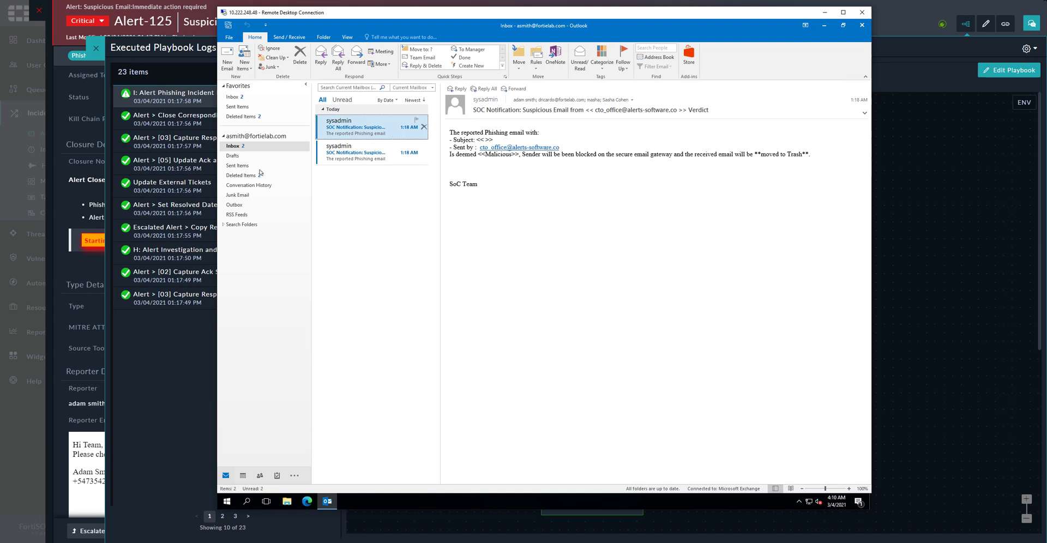
pyautogui.click(233, 175)
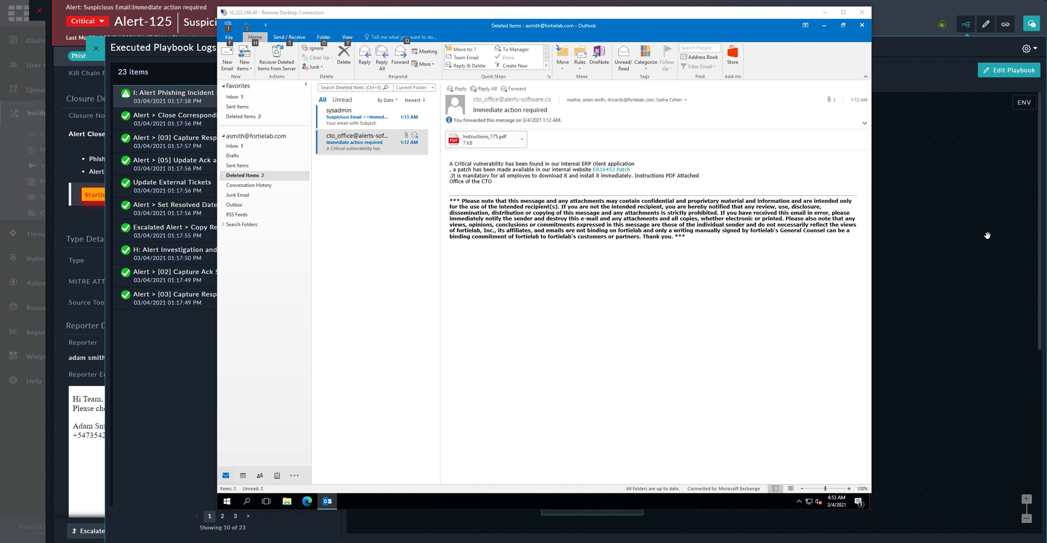
# Step: Back in FortiSOAR, open Incident-81 from Alert-125 and read its blocked-indicator comments
pyautogui.click(155, 375)
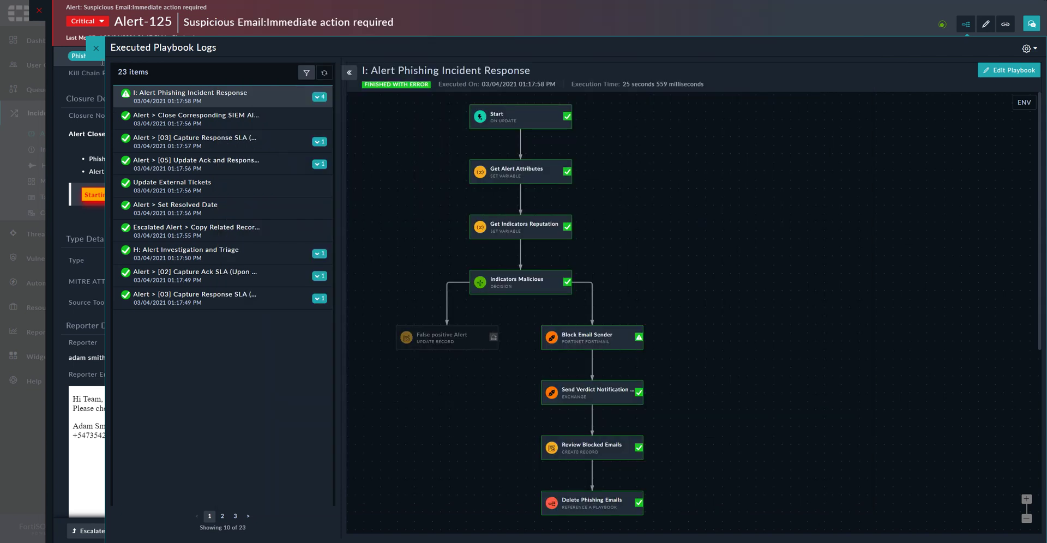
pyautogui.press('Escape')
pyautogui.scroll(-6, 333, 264)
pyautogui.scroll(-7, 332, 266)
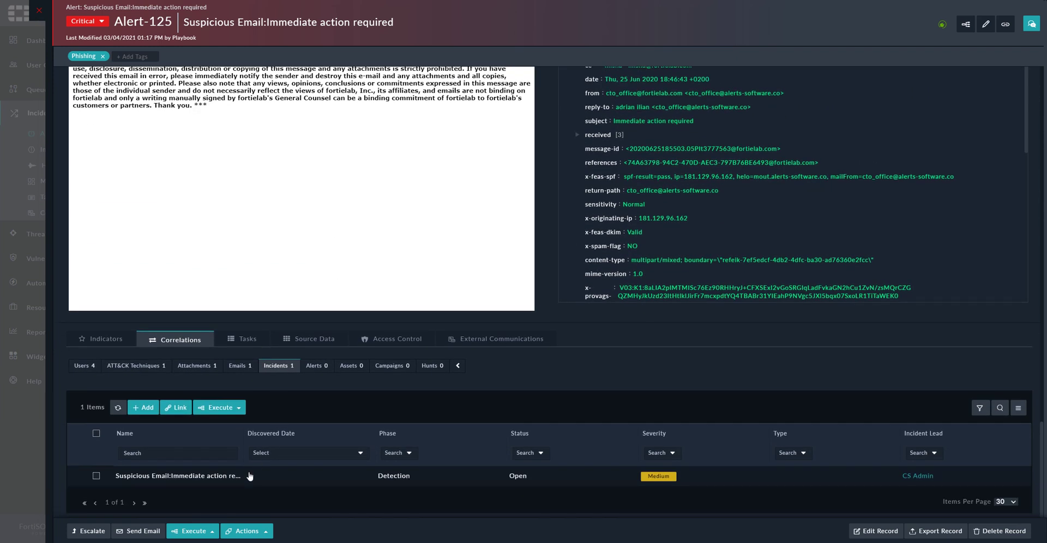
pyautogui.click(205, 475)
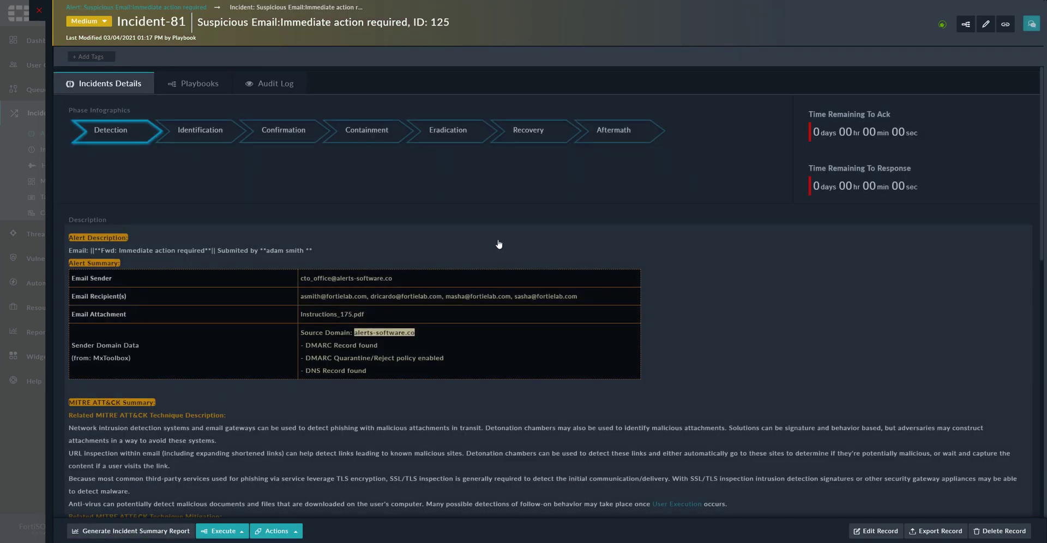
pyautogui.scroll(-15, 702, 350)
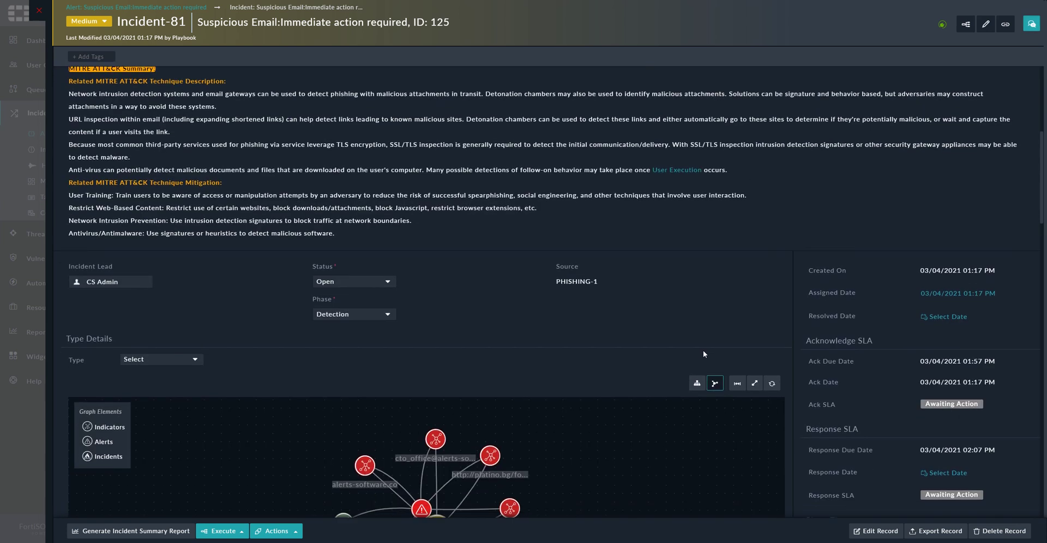
pyautogui.scroll(-10, 703, 354)
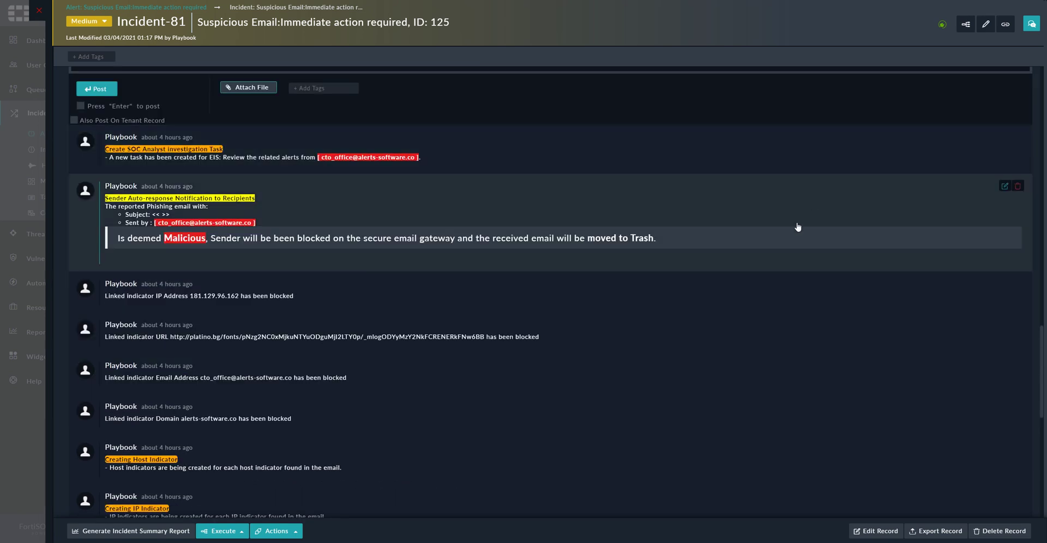
# Step: Expand Incident-81's relationship graph of alert, incident and eight indicators to full screen
pyautogui.scroll(6, 797, 226)
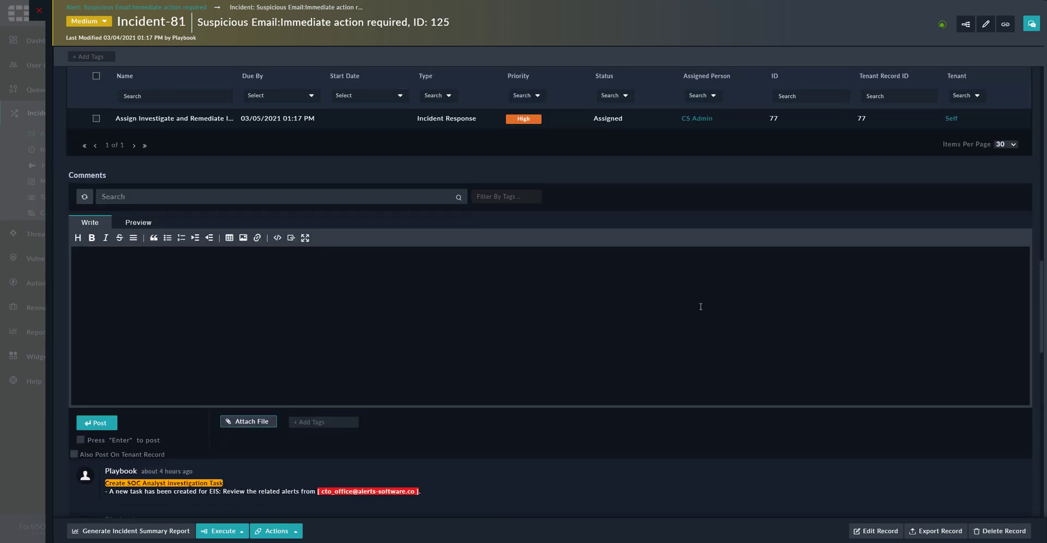
pyautogui.scroll(10, 591, 333)
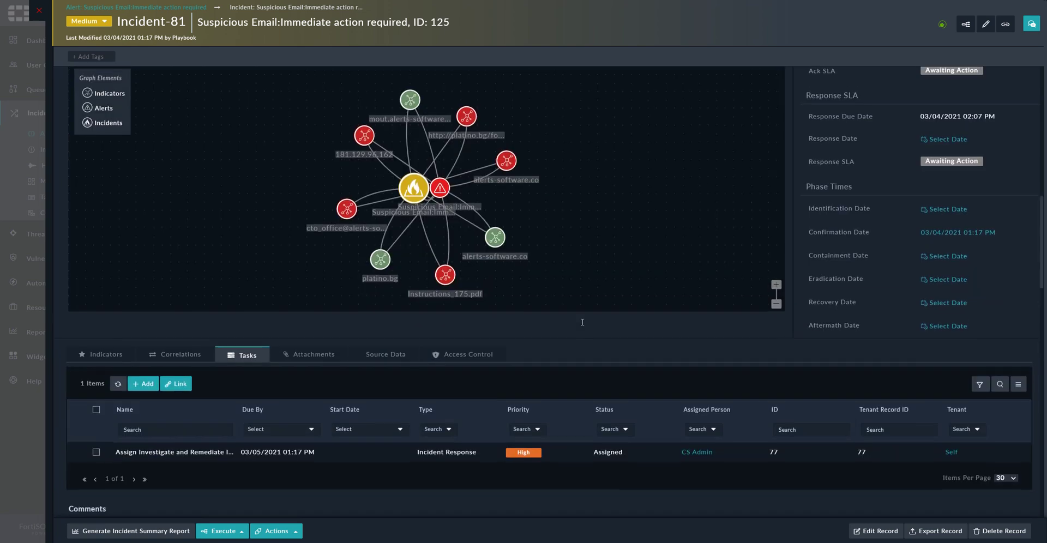
pyautogui.click(754, 216)
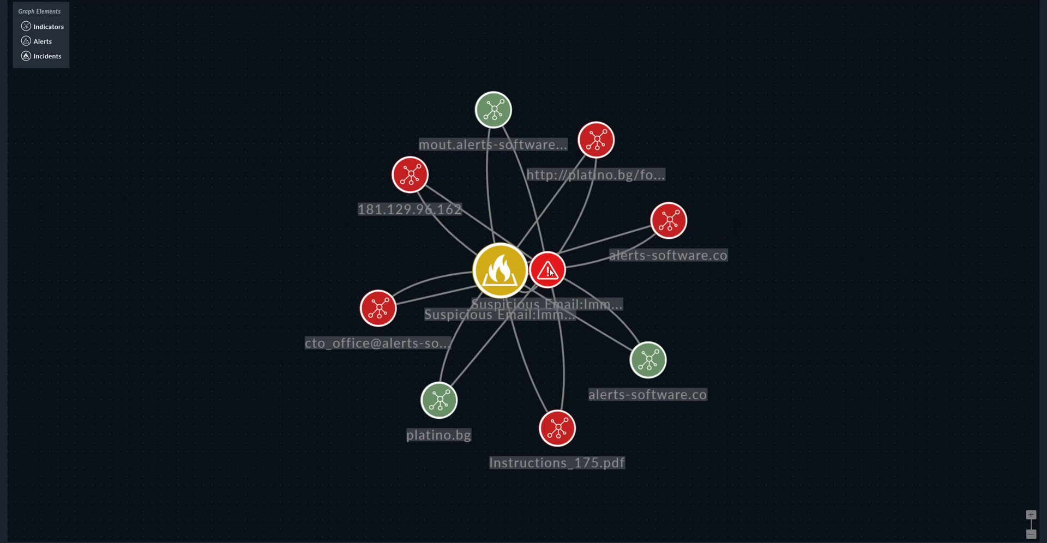
# Step: Shift the alert node to inspect links, exit full screen, and reach Incident-81's Tasks table
pyautogui.moveTo(561, 272); pyautogui.dragTo(566, 281)
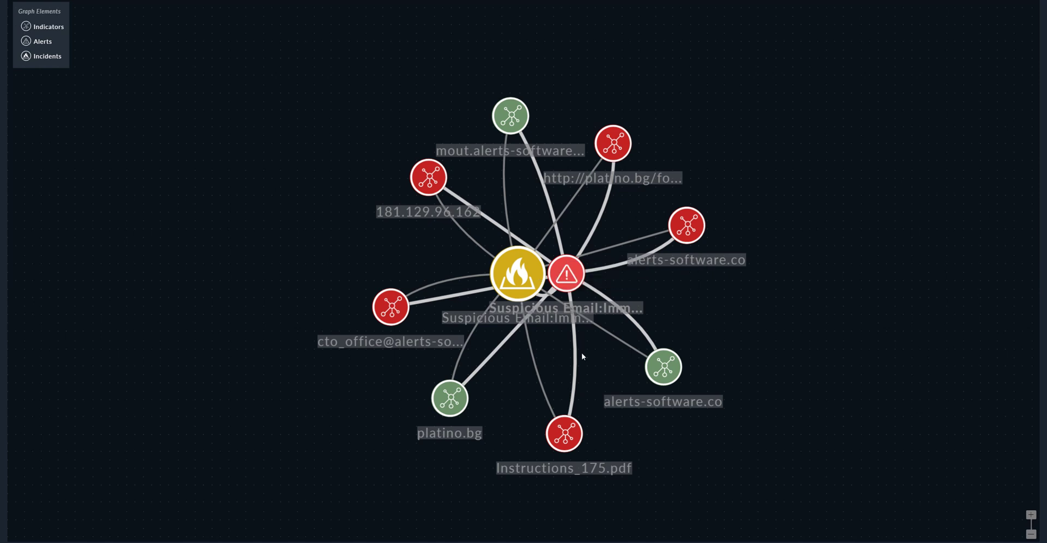
pyautogui.press('Escape')
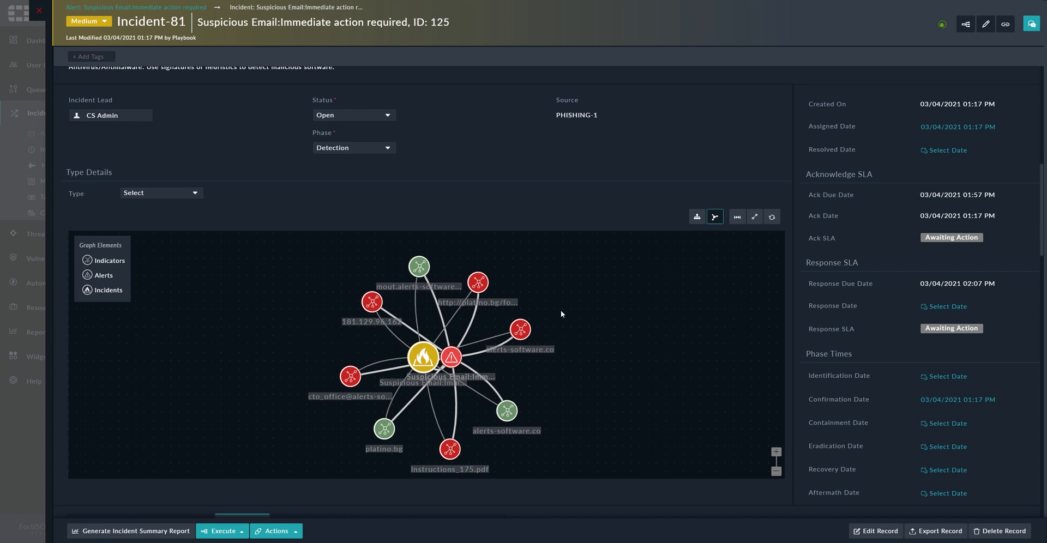
pyautogui.scroll(-5, 527, 275)
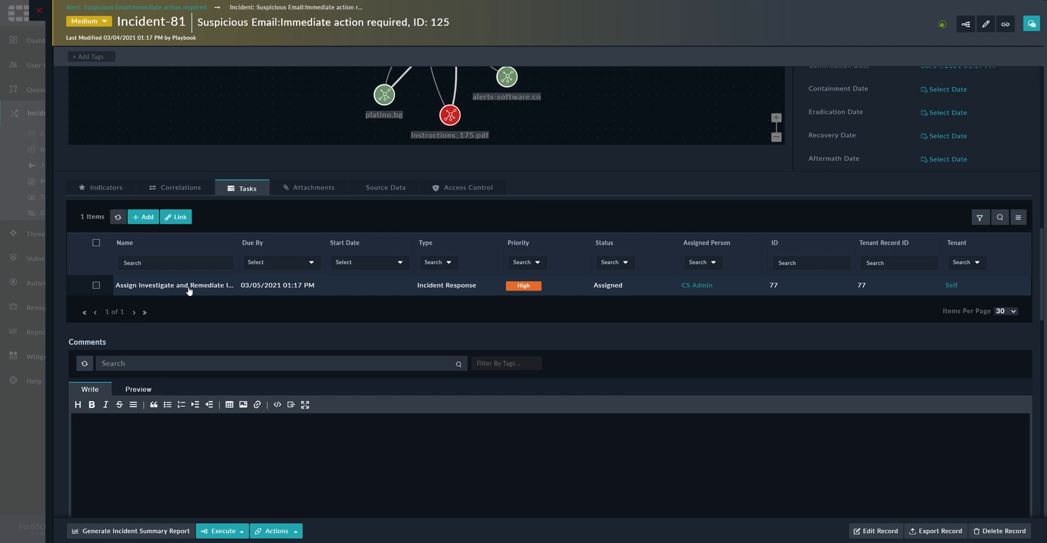
# Step: Set Task-77 'Assign Investigate and Remediate Incident' to Completed and return to Incident-81
pyautogui.click(188, 288)
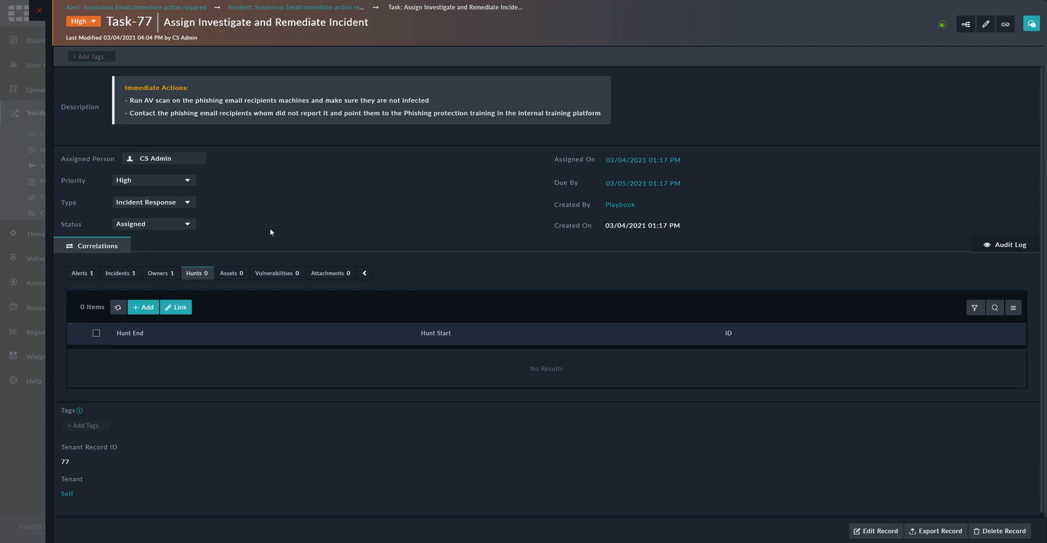
pyautogui.click(166, 225)
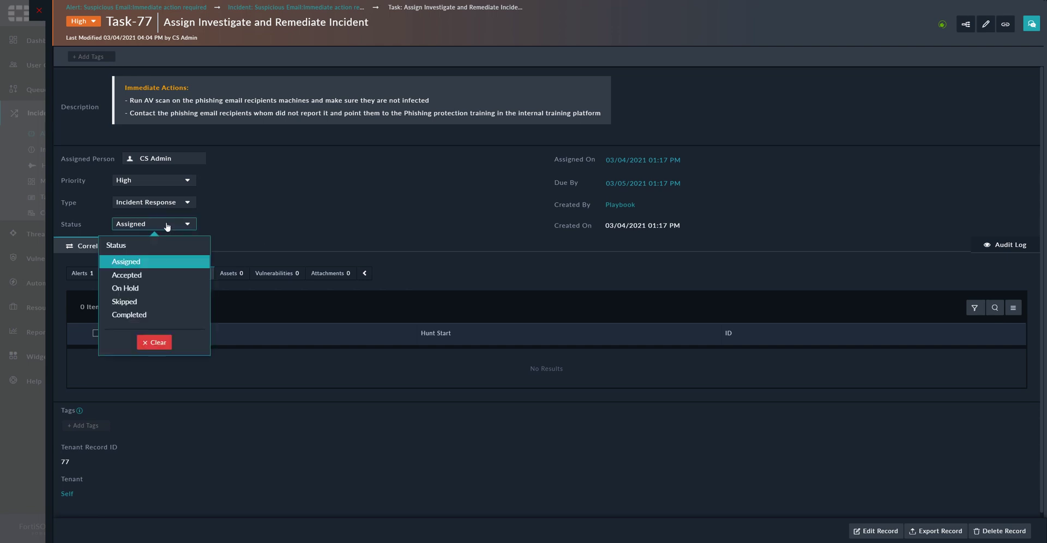
pyautogui.click(131, 315)
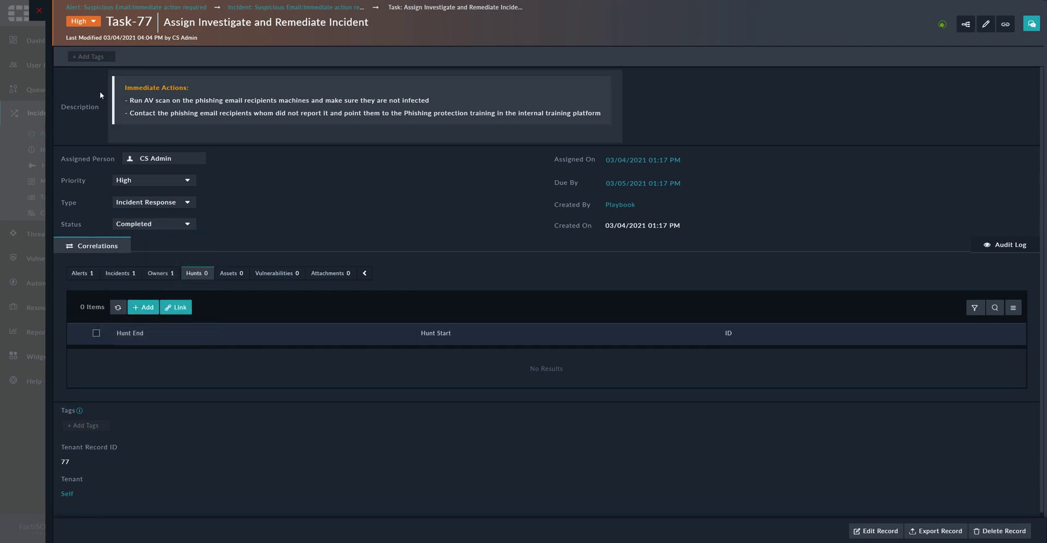
pyautogui.click(289, 8)
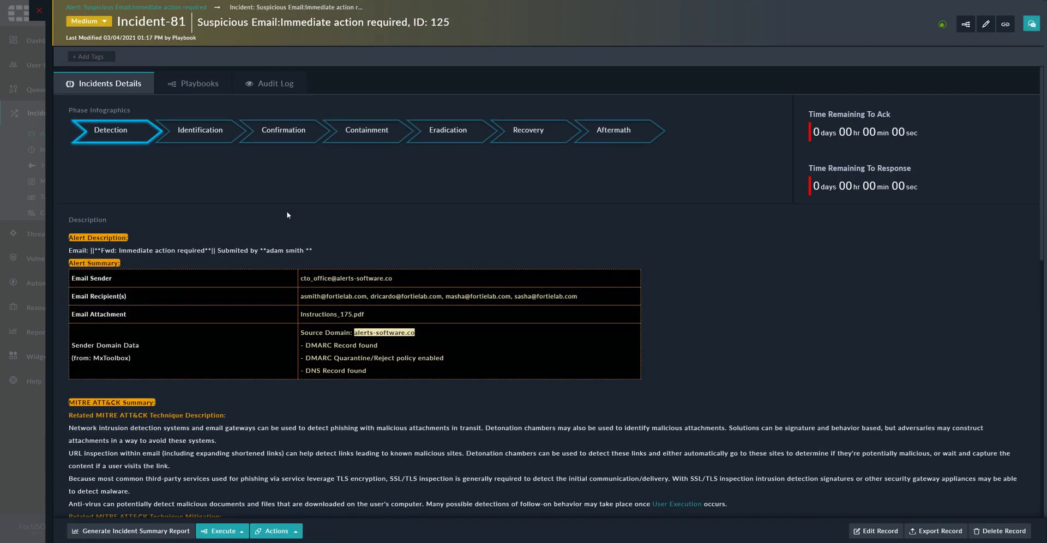
# Step: Change Incident-81's phase to Aftermath and its status to Resolved
pyautogui.scroll(-6, 391, 185)
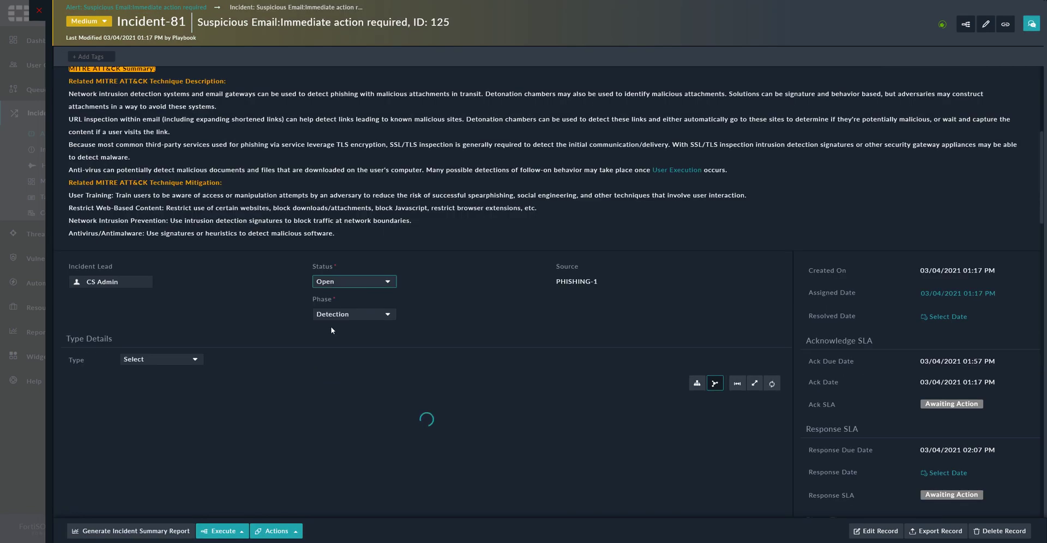
pyautogui.click(353, 314)
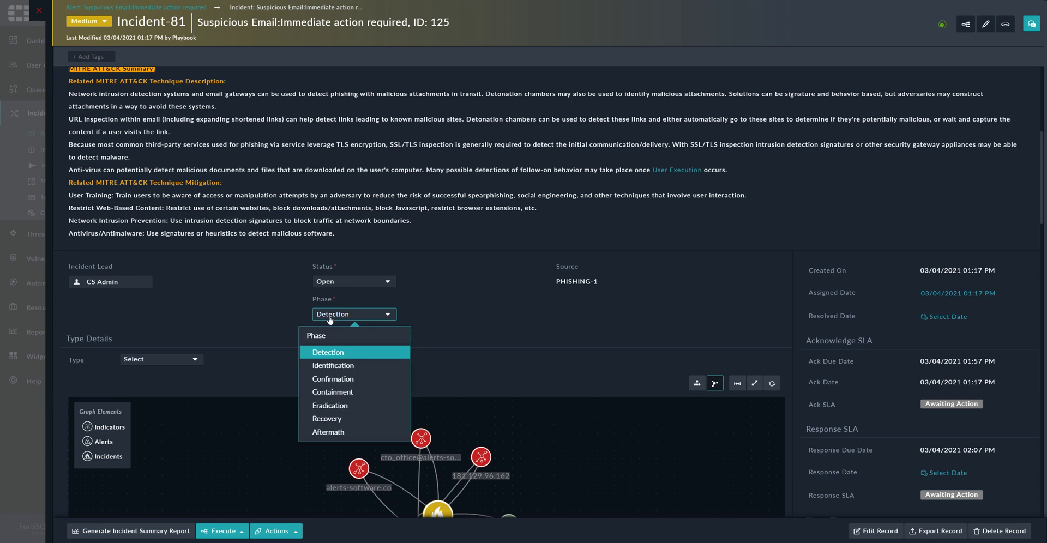
pyautogui.click(342, 432)
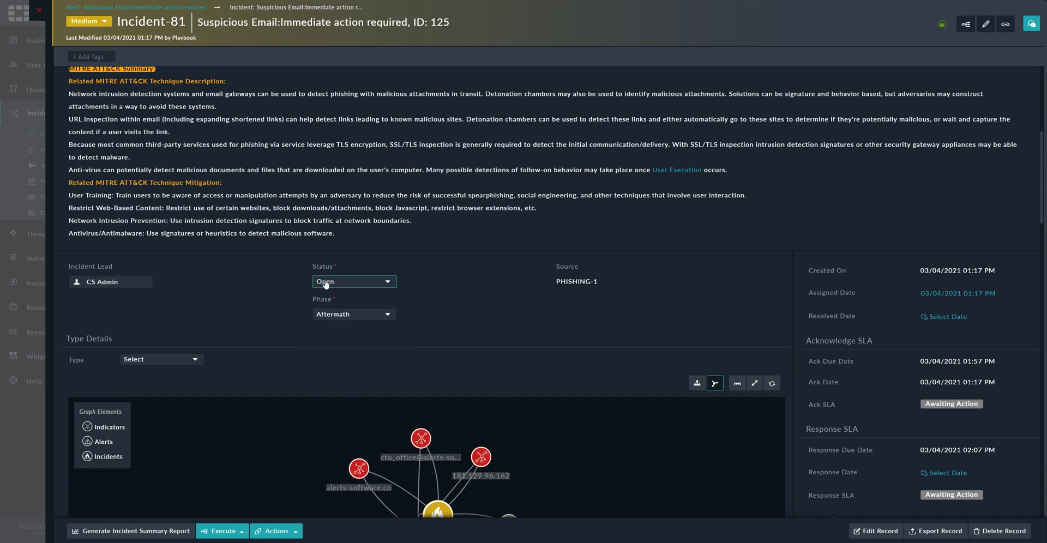
pyautogui.click(341, 281)
pyautogui.click(327, 359)
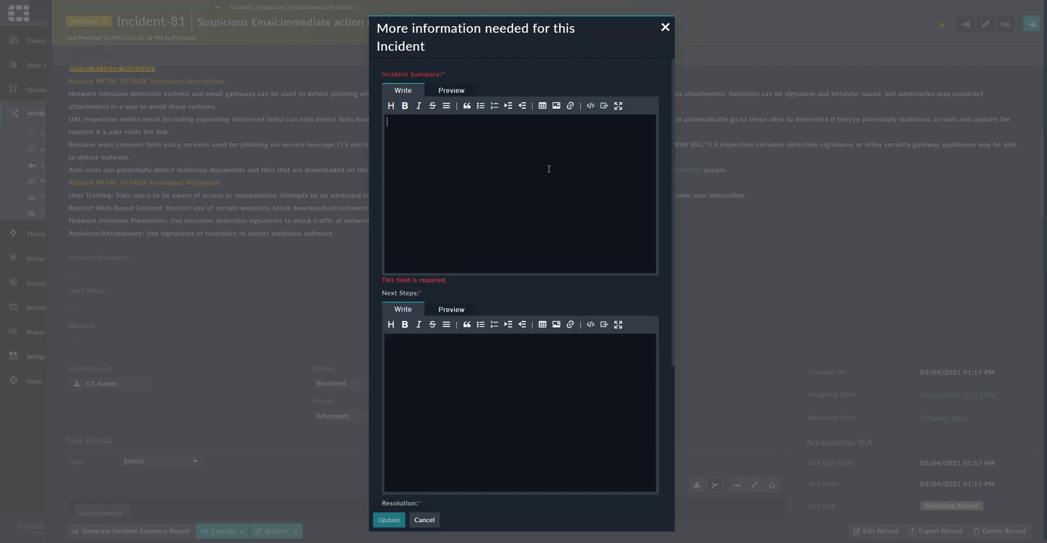
# Step: Enter 'Phishing Incident' as the incident summary and 'Documentation' as next steps
pyautogui.write('Phishing A')
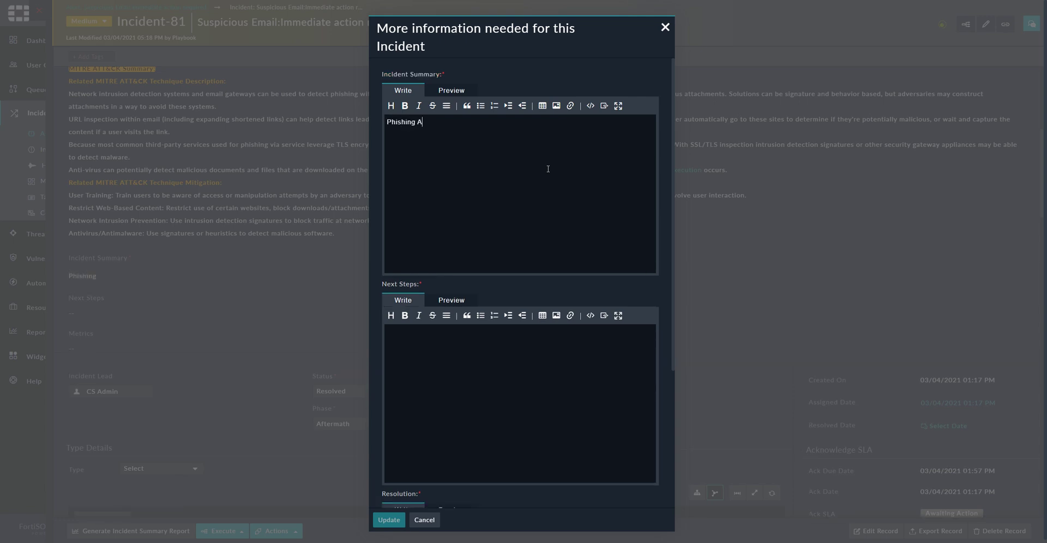
pyautogui.press('BackSpace')
pyautogui.write('Incident')
pyautogui.click(474, 351)
pyautogui.scroll(-3, 473, 350)
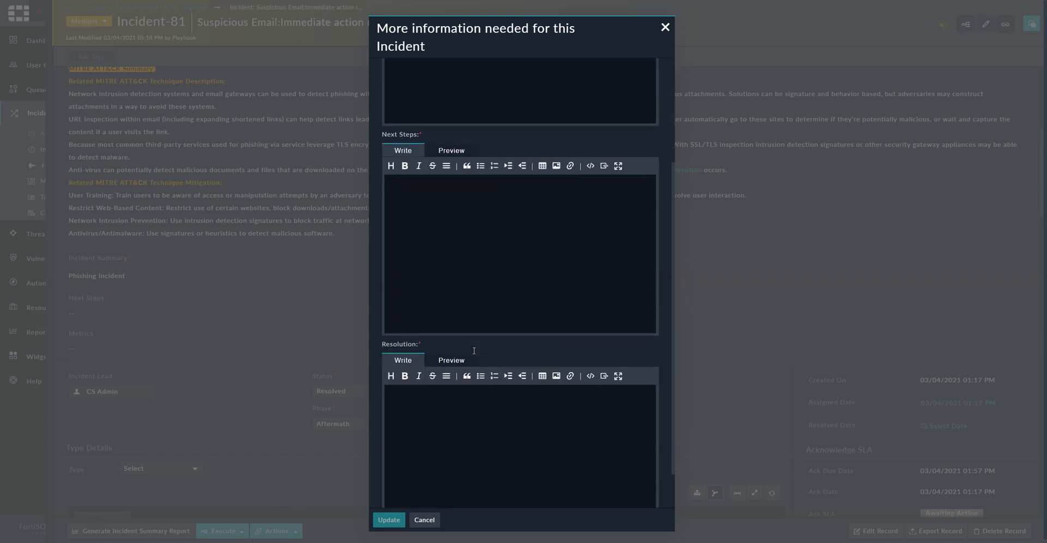
pyautogui.write('Docu')
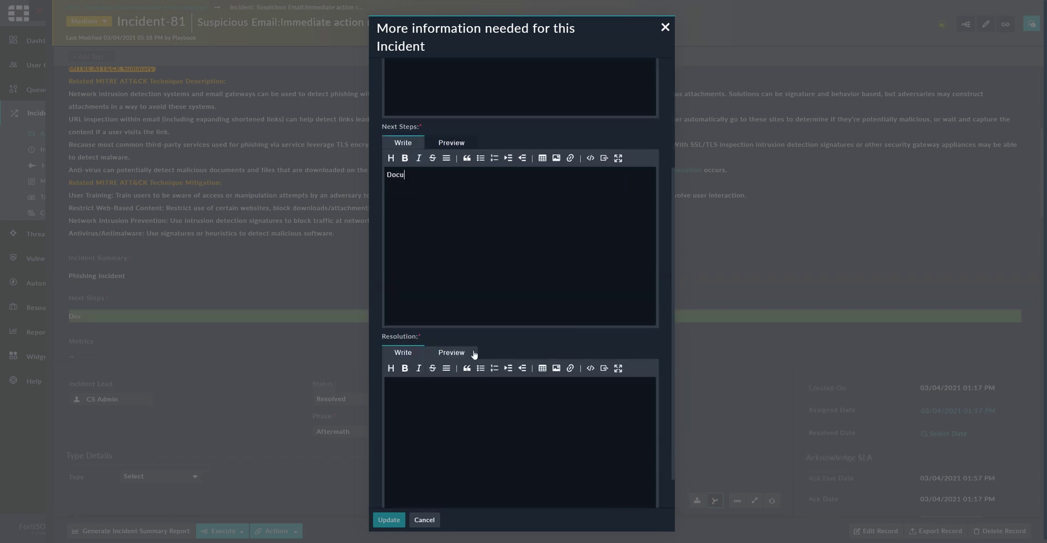
pyautogui.write('mentation')
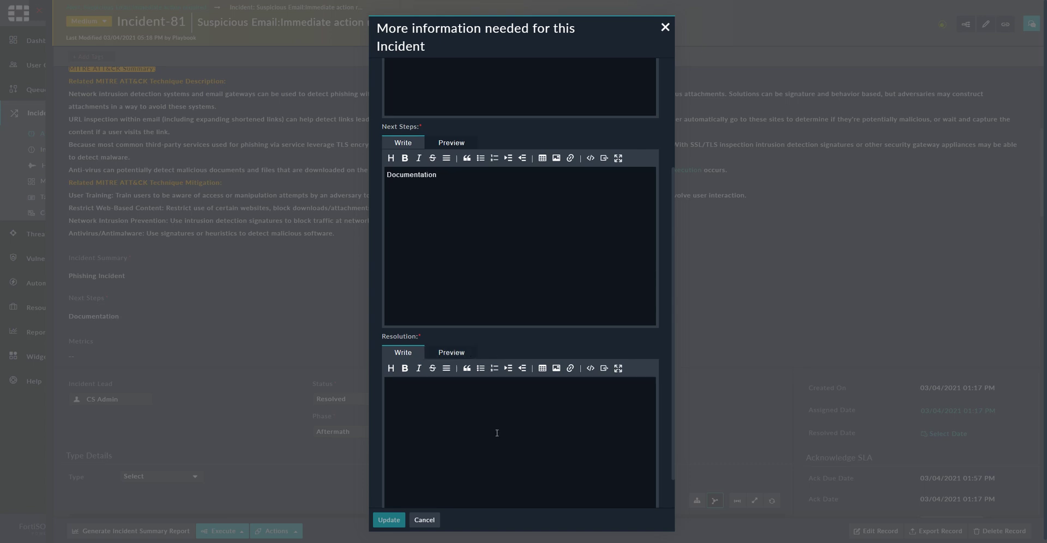
# Step: Write the resolution 'automated remediation by deleting the malicious emails' and save the incident as Resolved
pyautogui.scroll(-1, 493, 426)
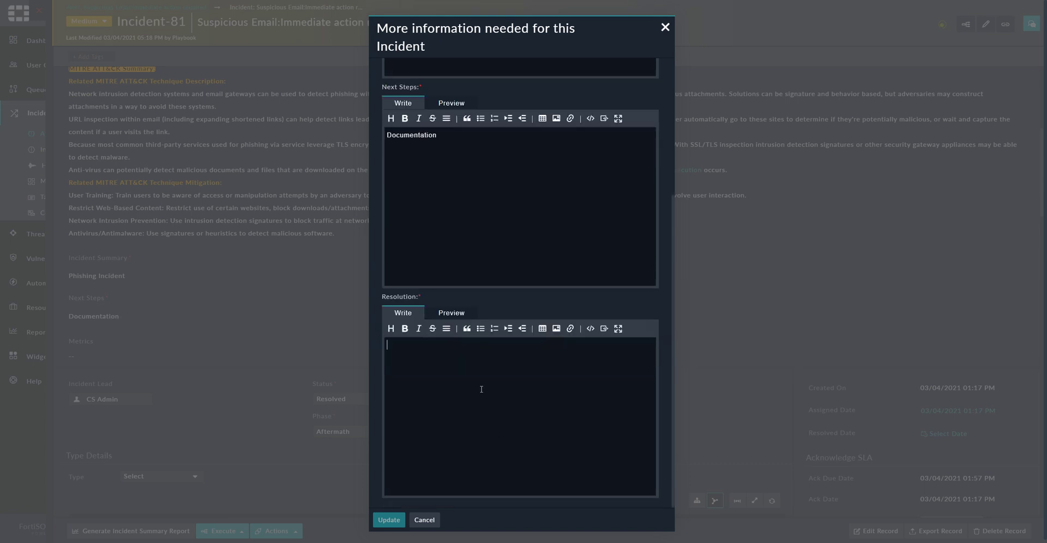
pyautogui.write('aiut')
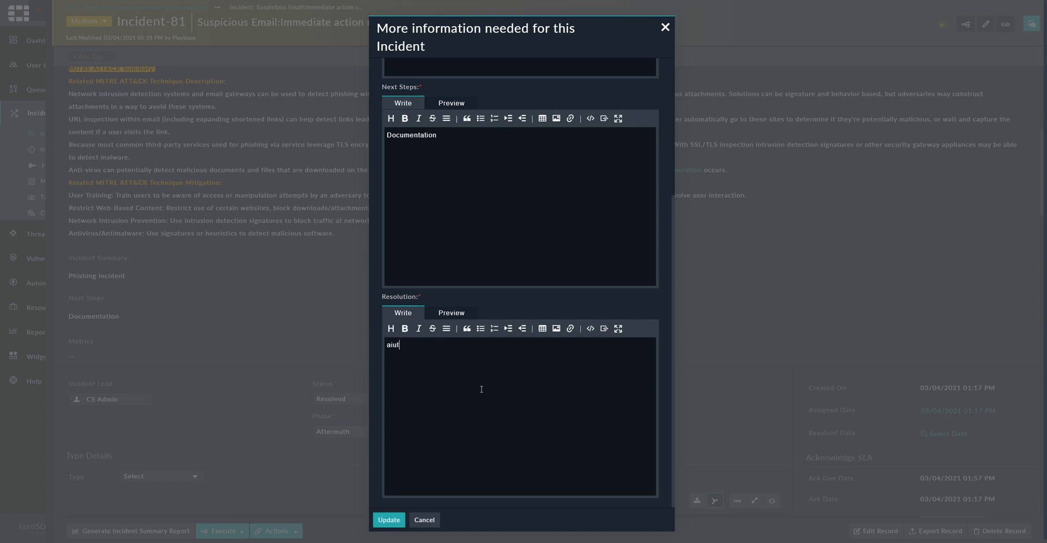
pyautogui.write('omated remediation by deleting the')
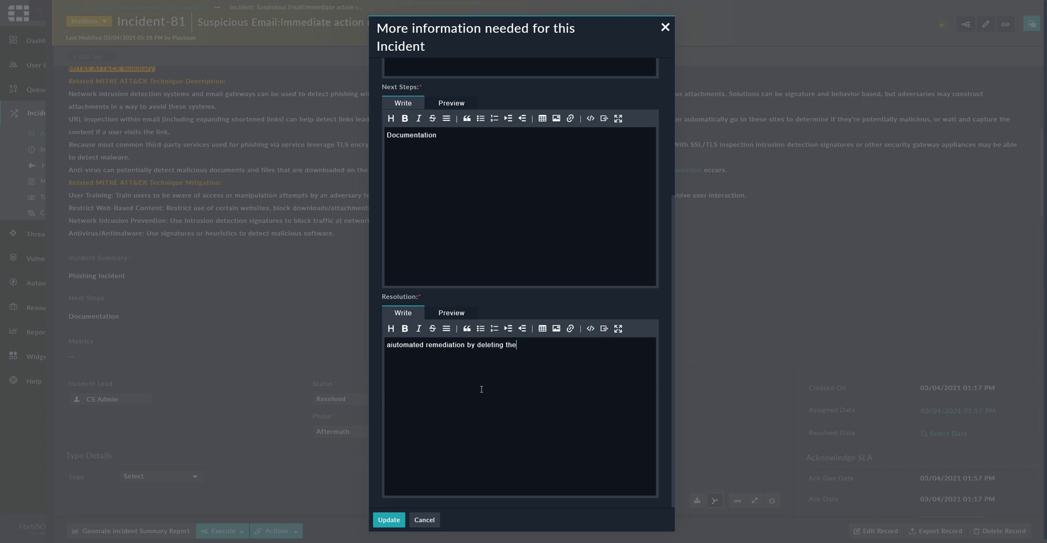
pyautogui.write('r malicious emails')
pyautogui.click(389, 520)
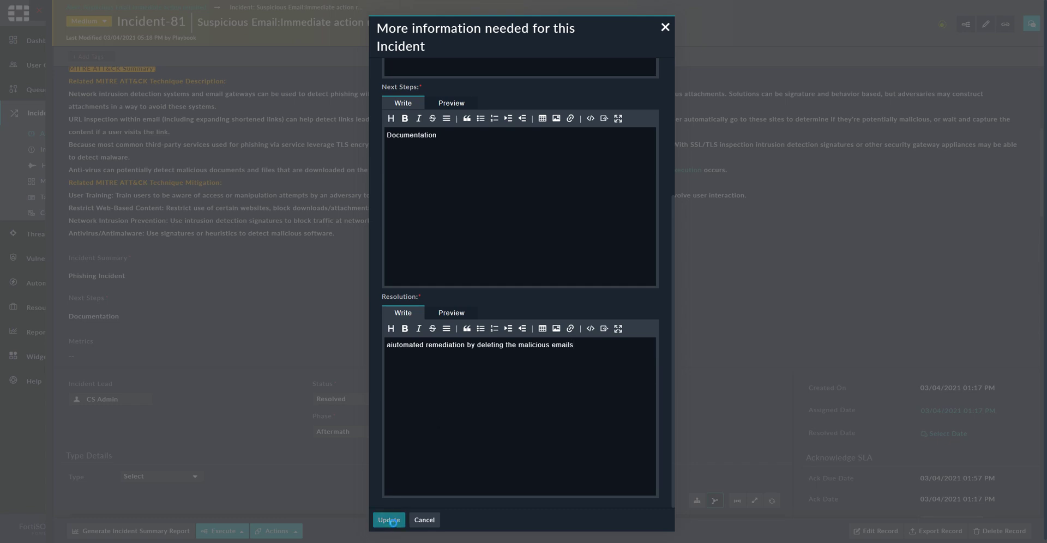
pyautogui.scroll(-5, 406, 418)
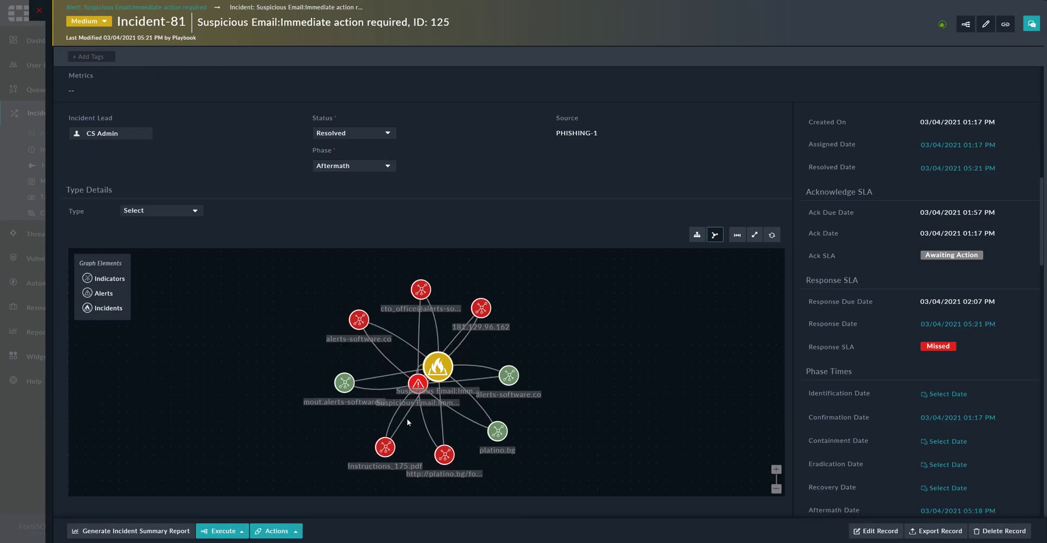
pyautogui.scroll(-4, 407, 418)
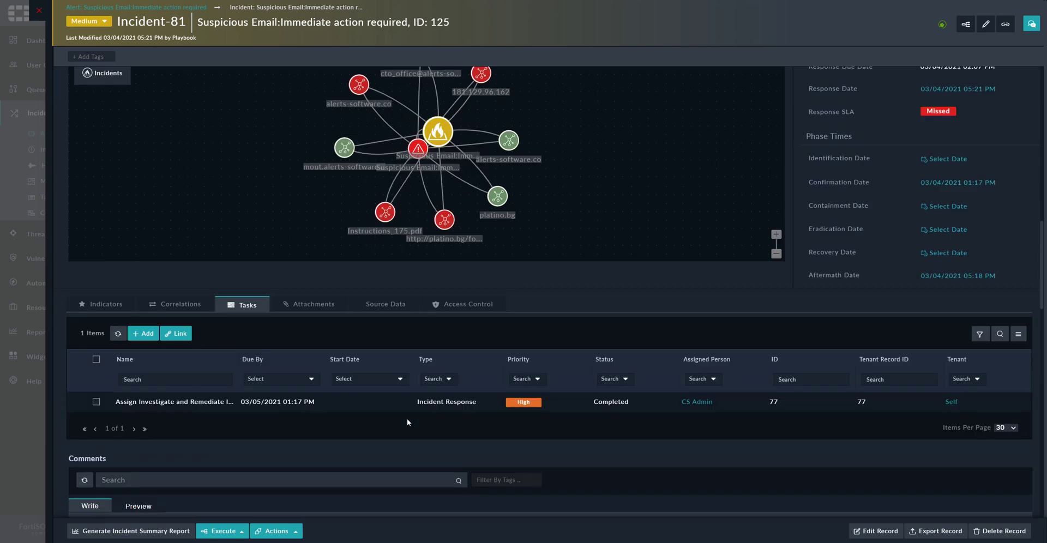